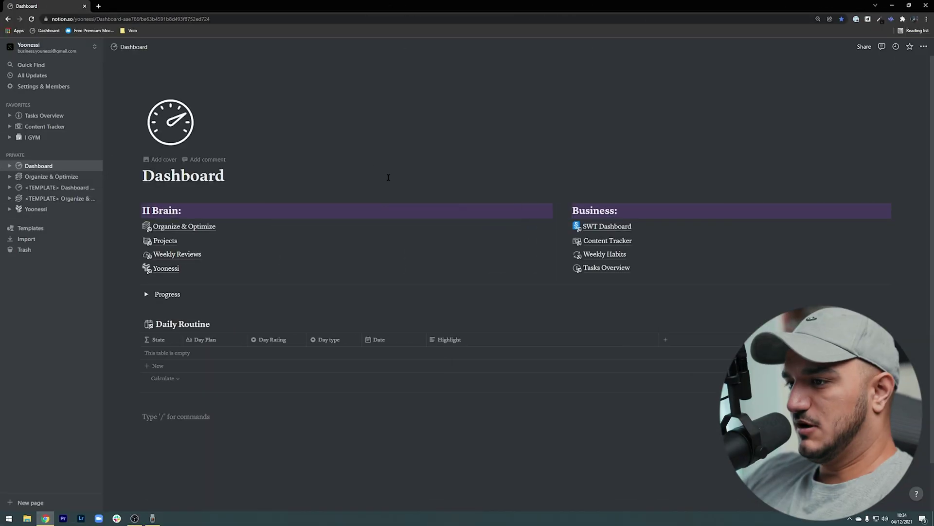
Step: Create a new private page using the empty-with-icon option and open it as a full page
click(26, 509)
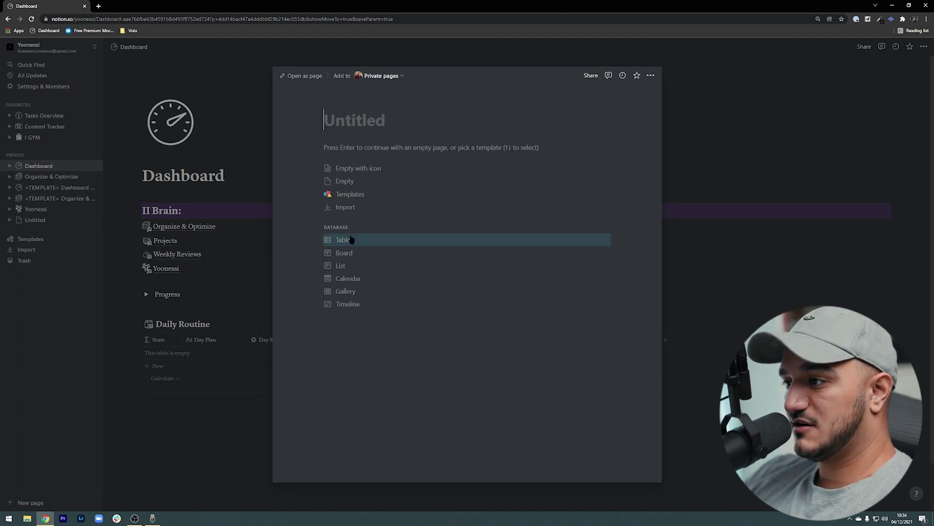
click(350, 168)
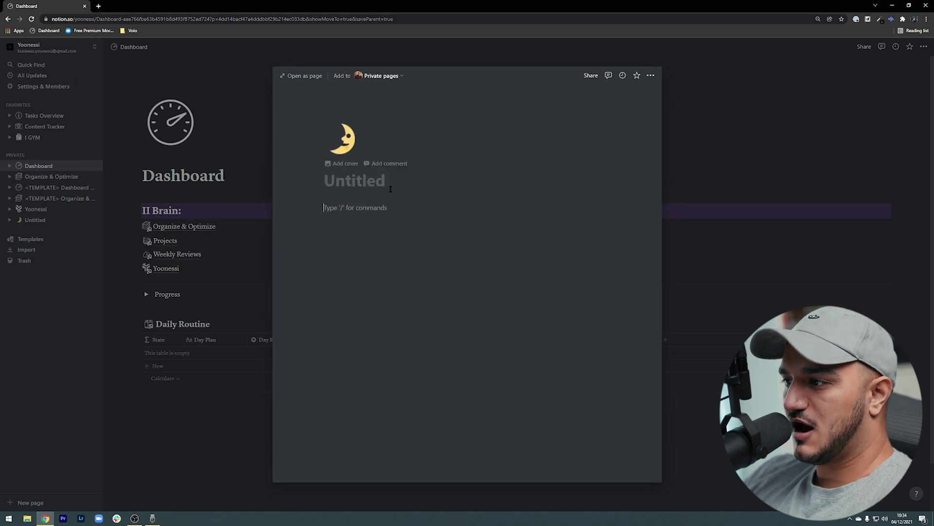
click(299, 75)
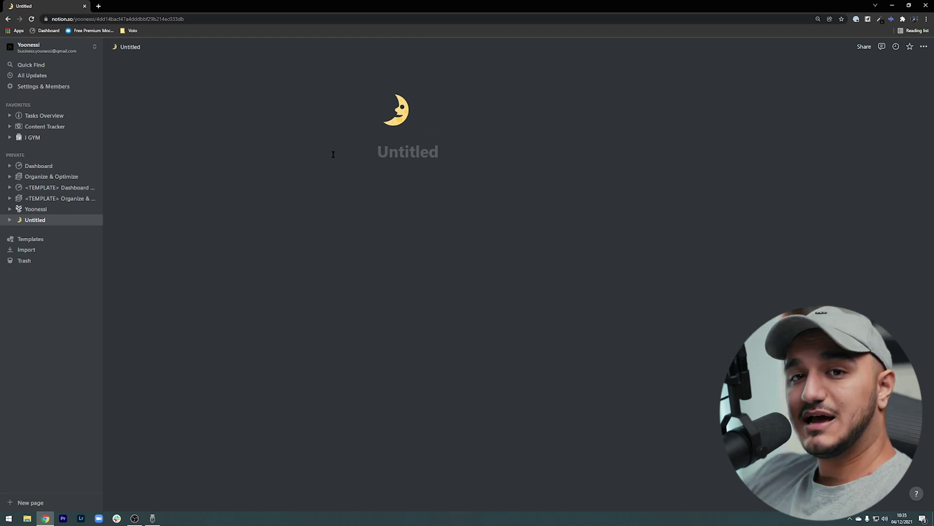
Step: Set the new page to full width with the Serif text style
click(923, 46)
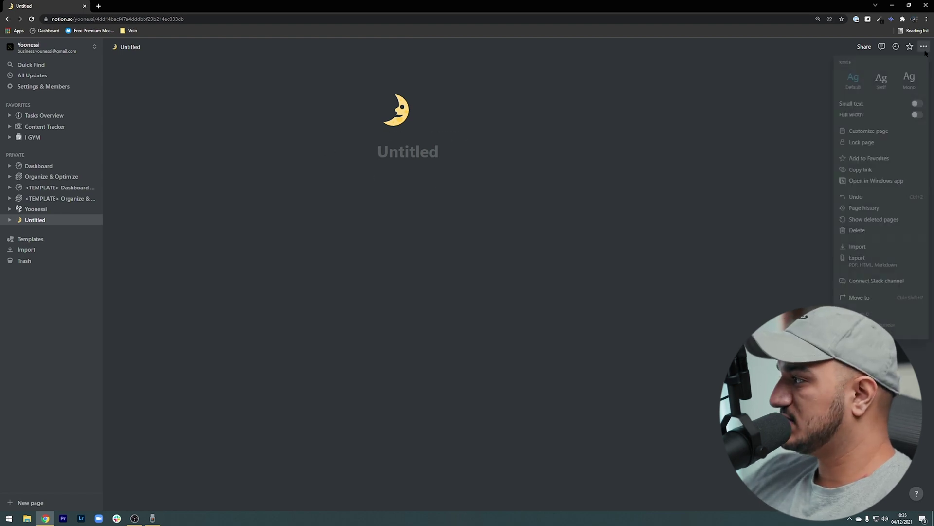
click(917, 114)
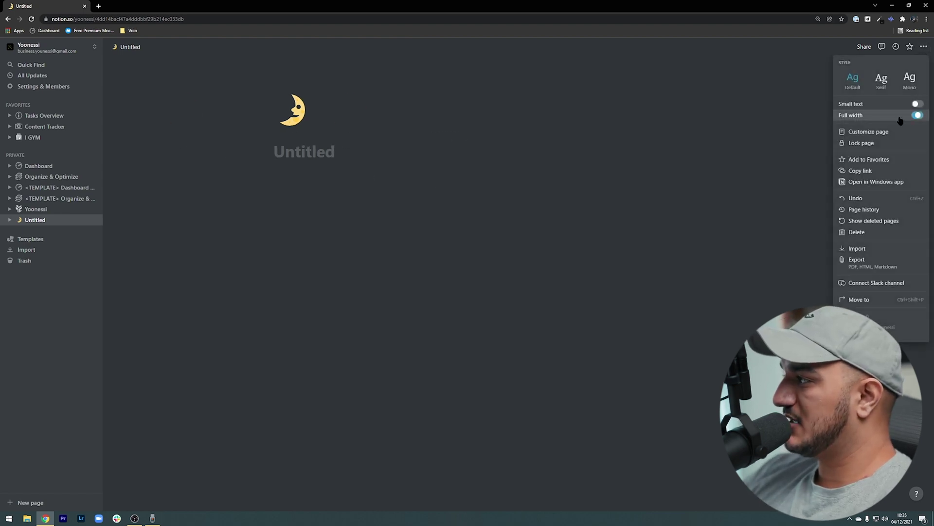
click(881, 79)
Step: Set up the page icon to take an image link, then search the web for "notion icons" and open the notion.vip icons page
click(161, 109)
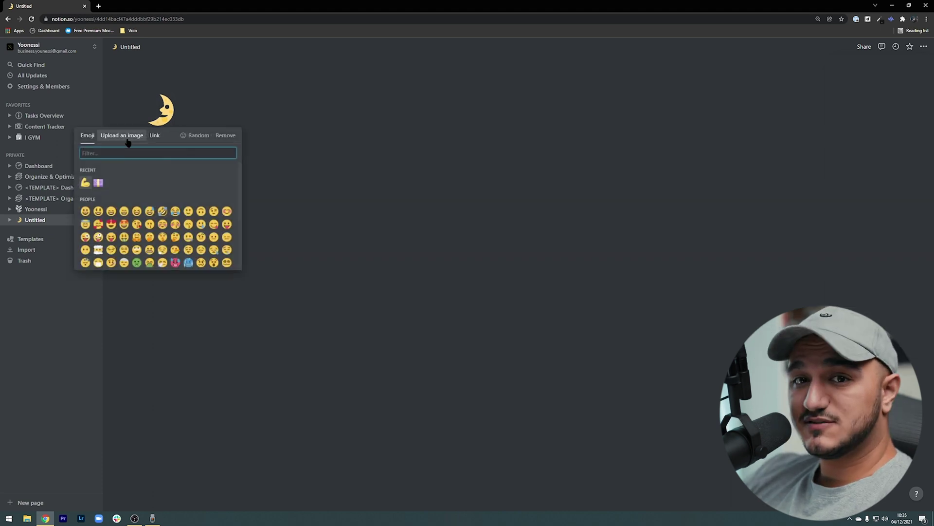
click(154, 136)
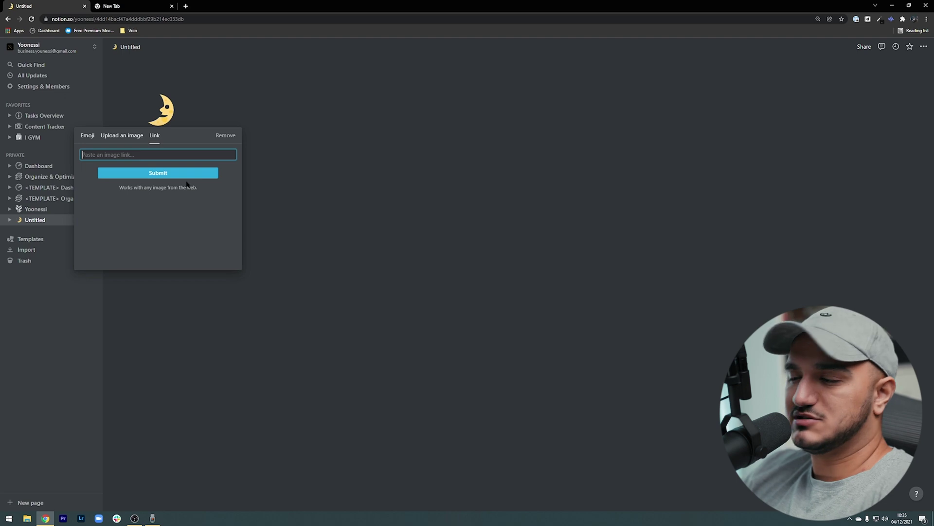
key(ctrl+Tab)
click(260, 20)
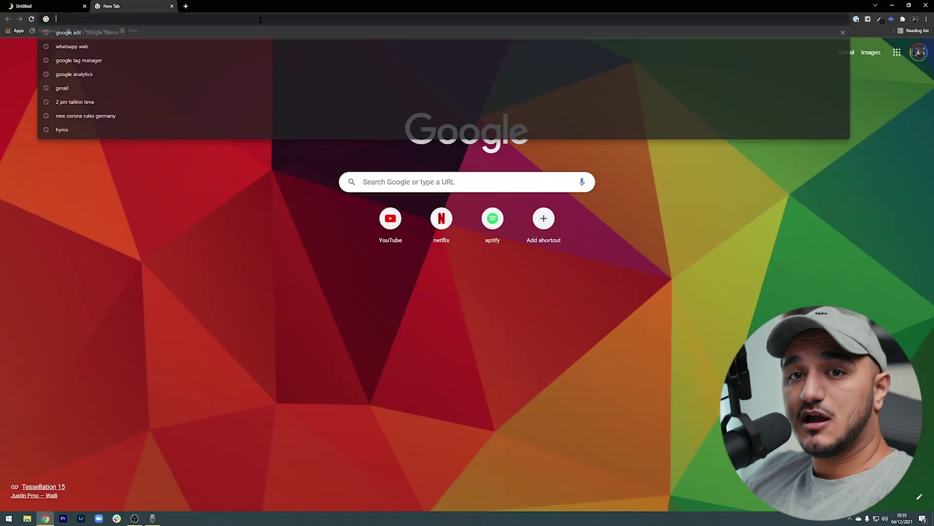
text(notion icons)
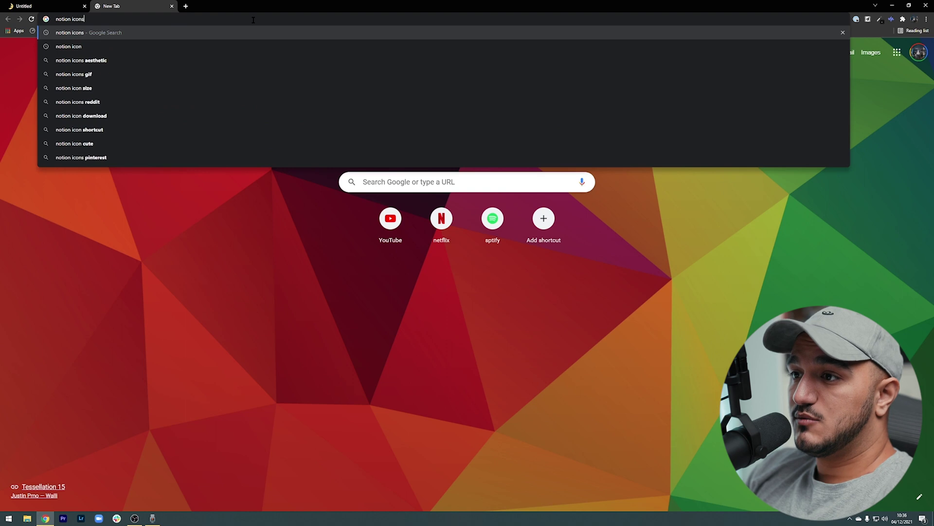
key(Return)
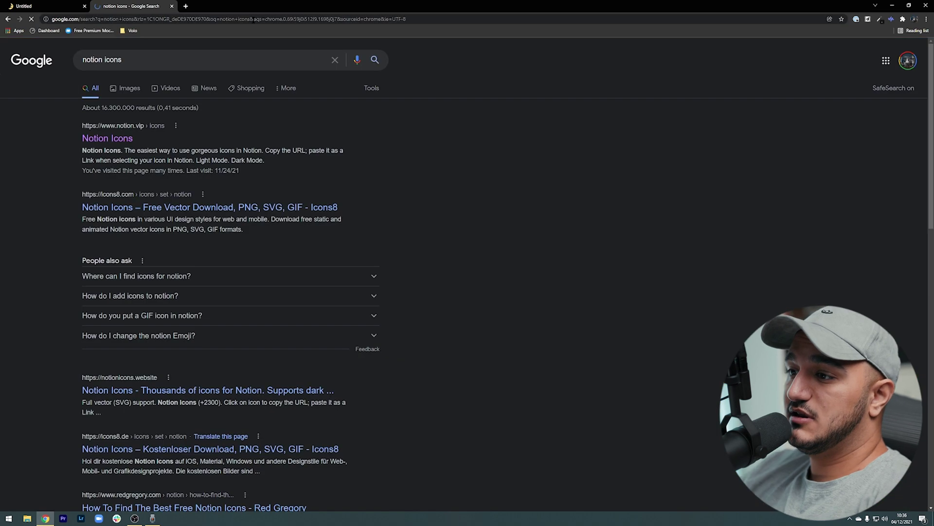
middle_click(99, 130)
click(219, 6)
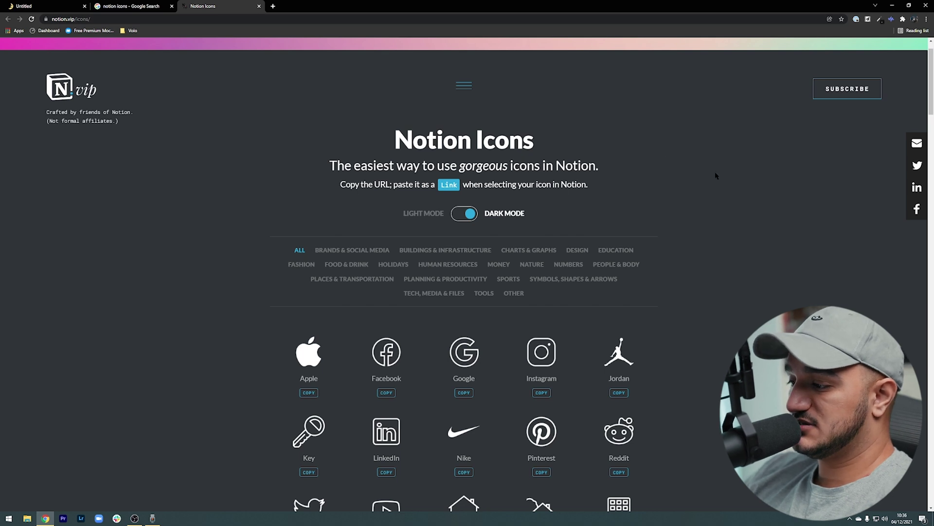
Step: Find the Connections icon in the Notion Icons gallery and copy its link
scroll(719, 234, down, 15)
scroll(718, 237, up, 1)
scroll(730, 153, down, 10)
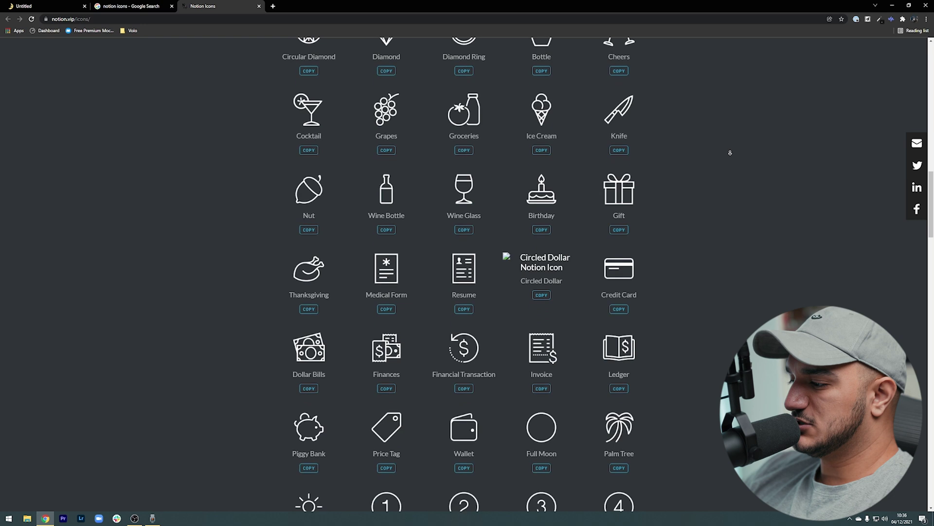
scroll(729, 153, down, 5)
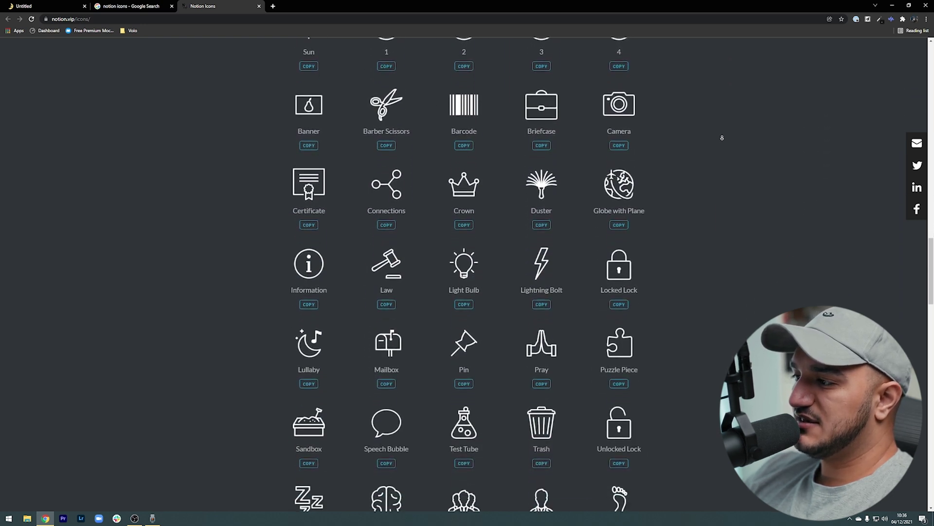
click(384, 202)
click(131, 6)
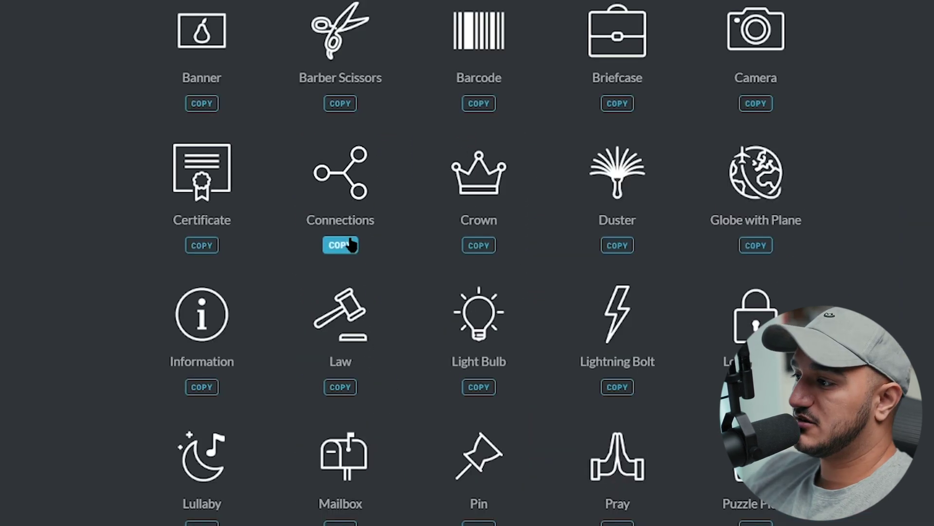
Step: Apply the copied image link as the untitled page's icon and title the page "<Template> Personal Connections"
click(29, 6)
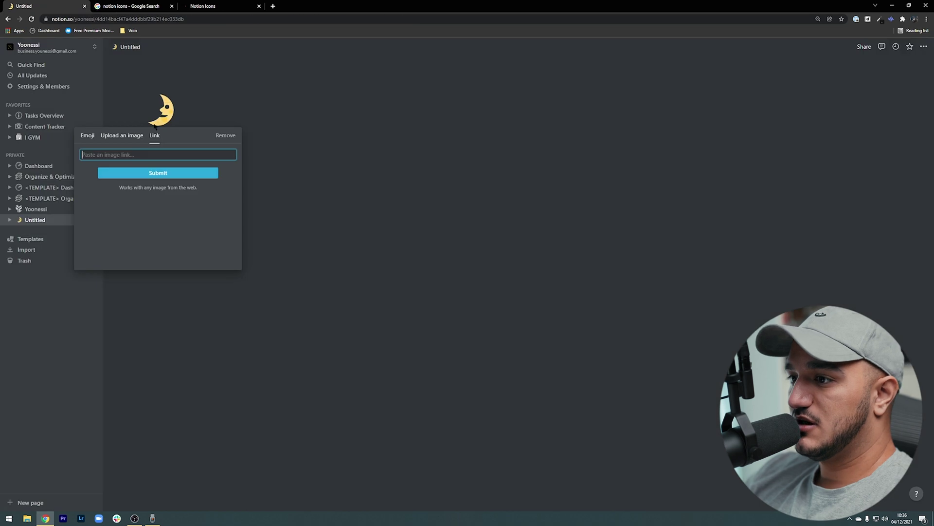
key(ctrl+v)
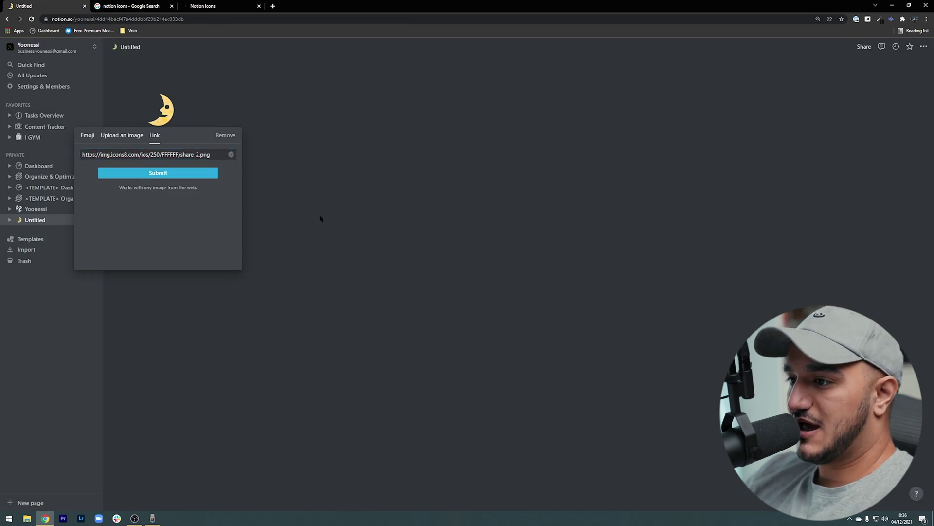
click(155, 173)
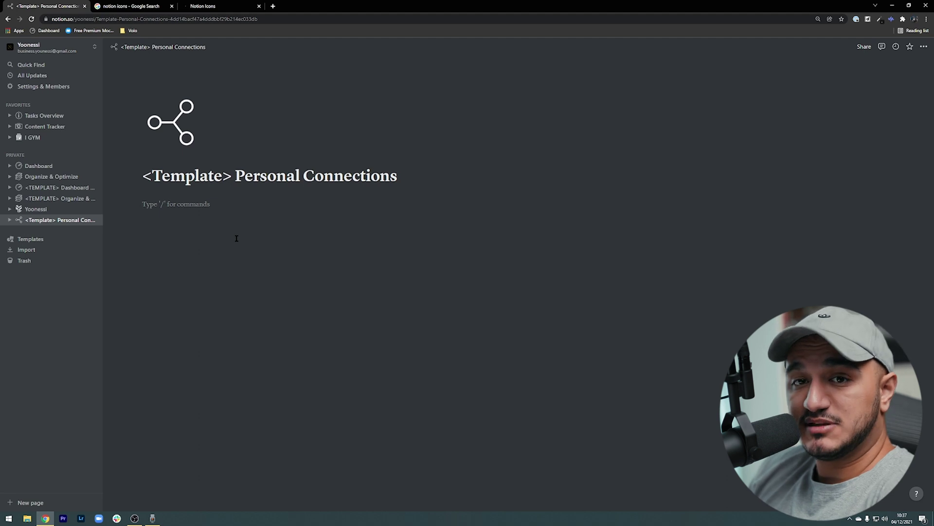
Step: Insert an inline table database below the page title and name it "Connections"
text(/)
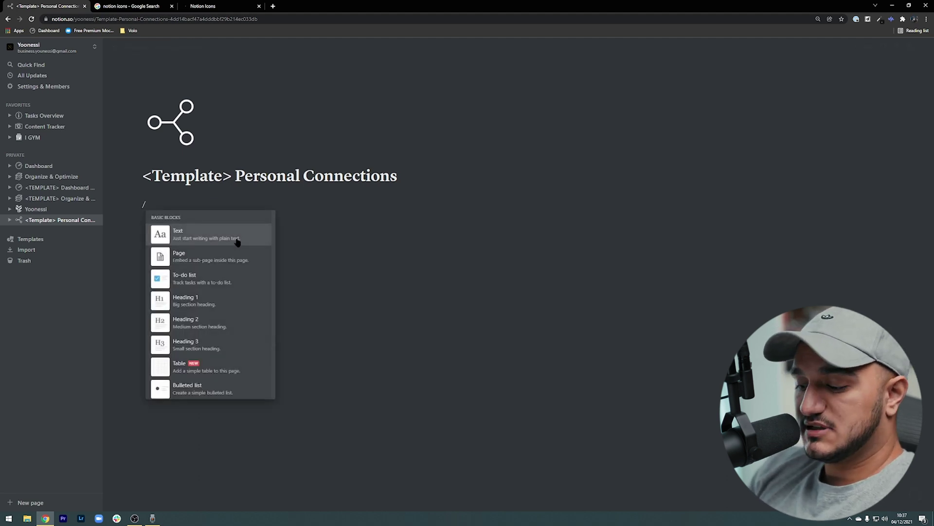
text(table)
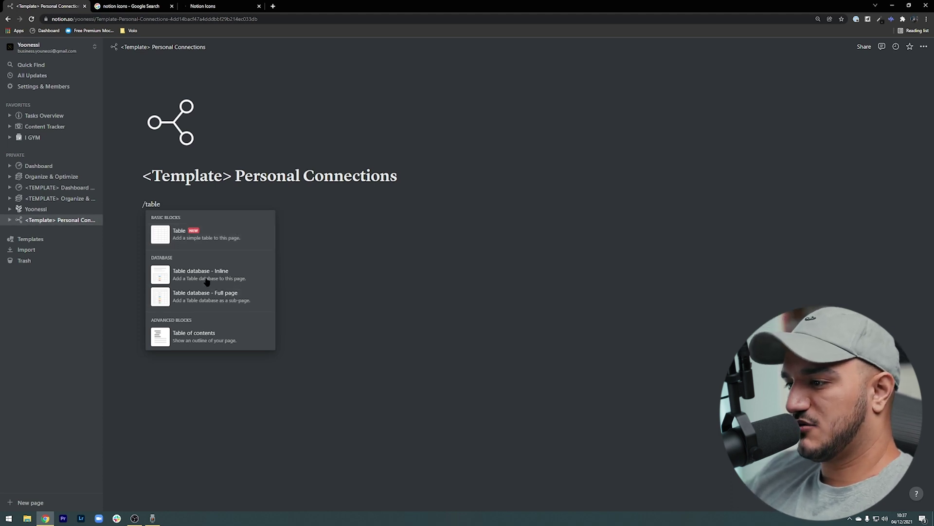
click(219, 272)
text(Connections)
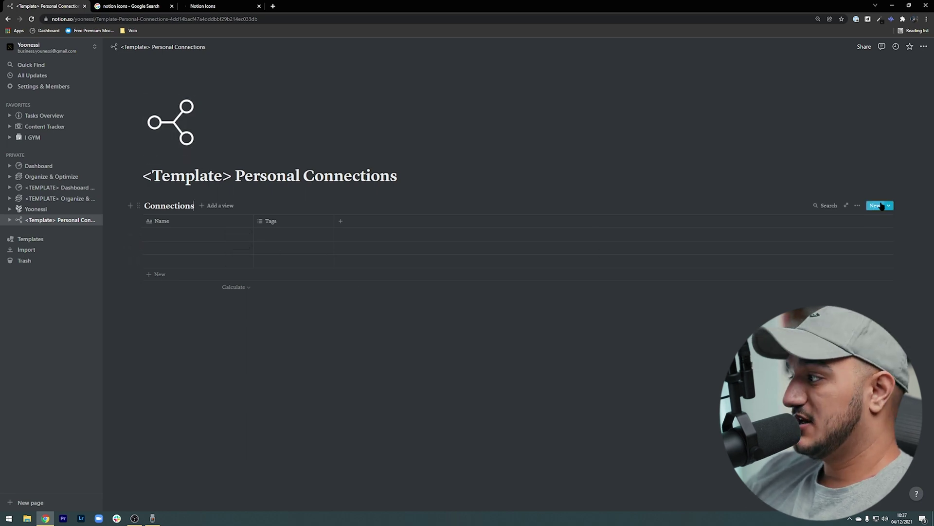
Step: Open the Connections database as its own page, give it the connections icon, and return to the template page
click(846, 205)
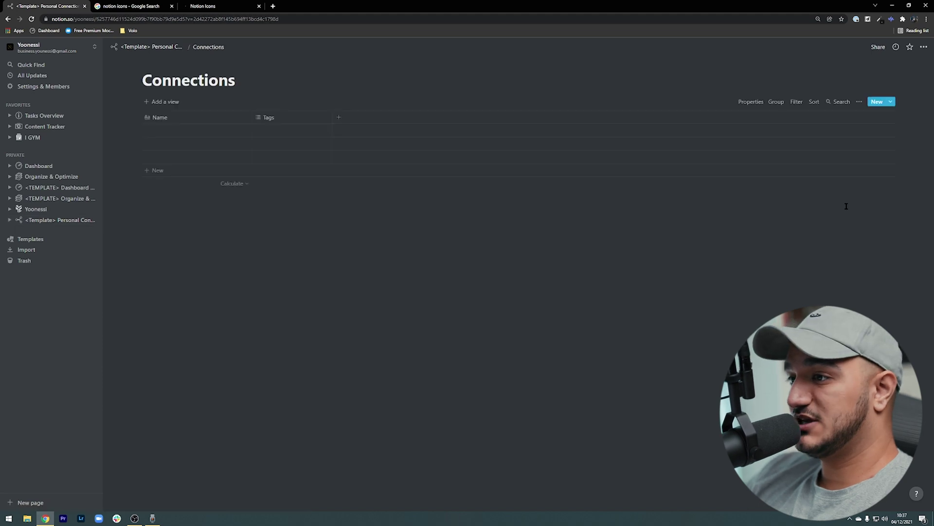
click(153, 63)
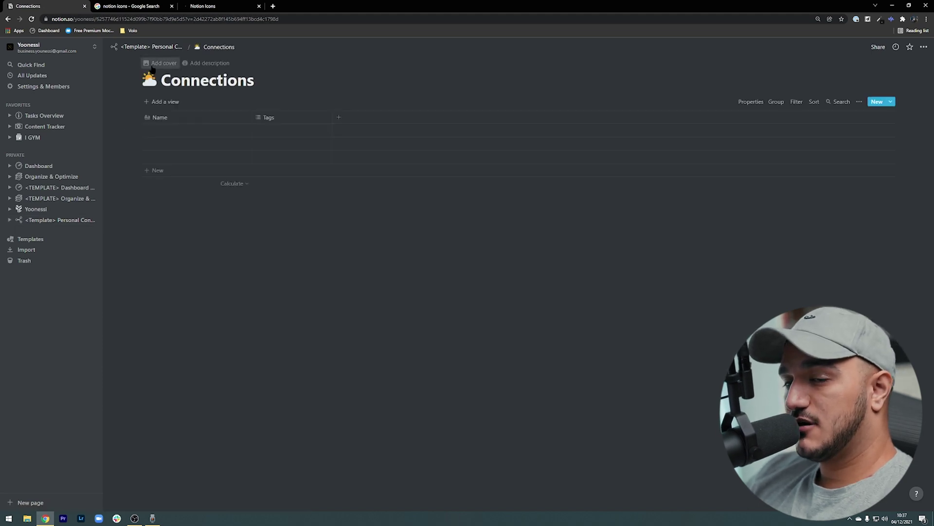
click(150, 47)
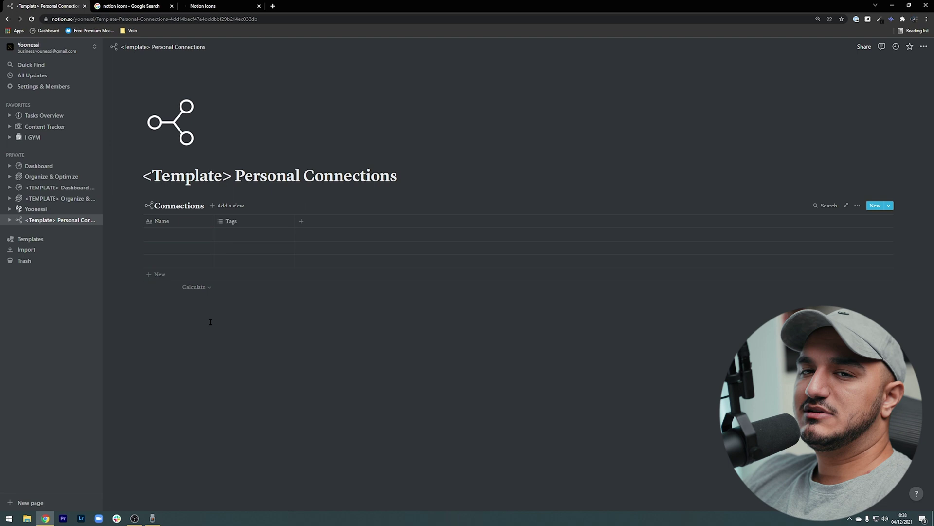
Step: Fill the Name column of the Connections table with the contacts' first names
click(170, 222)
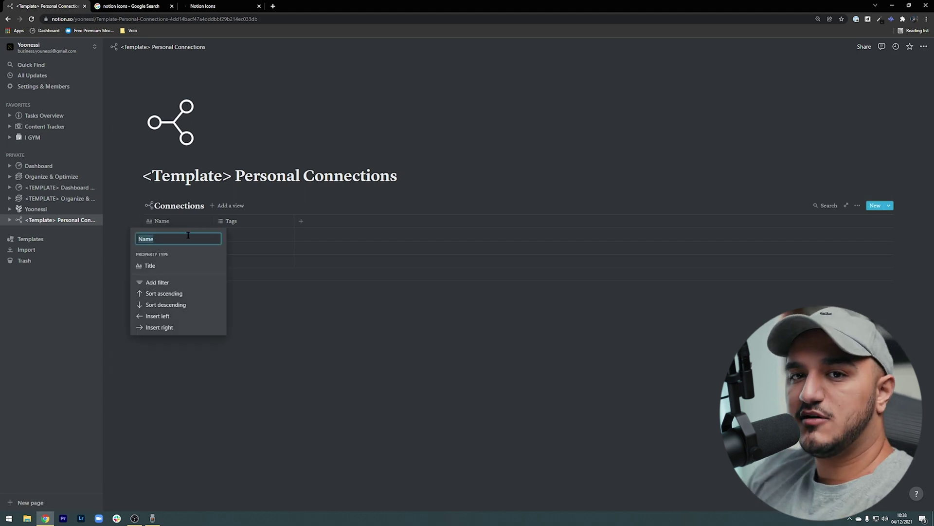
click(435, 398)
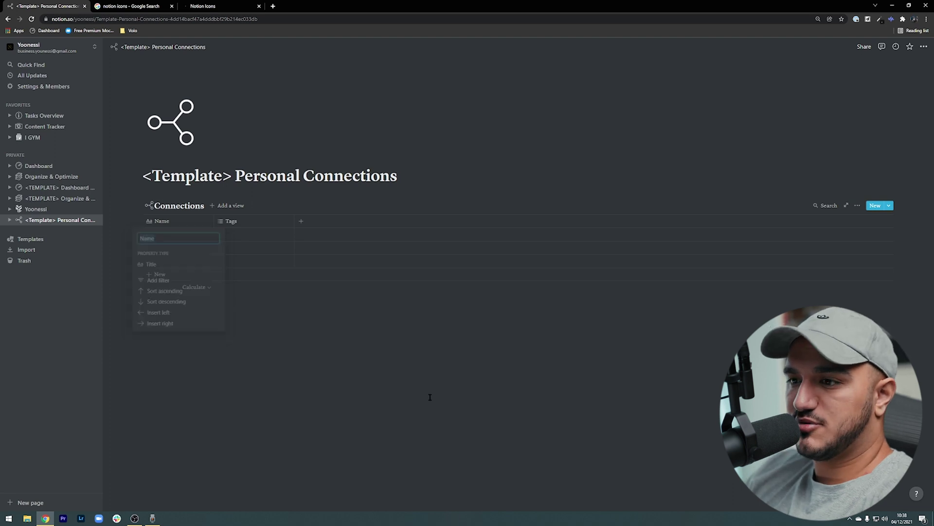
click(154, 232)
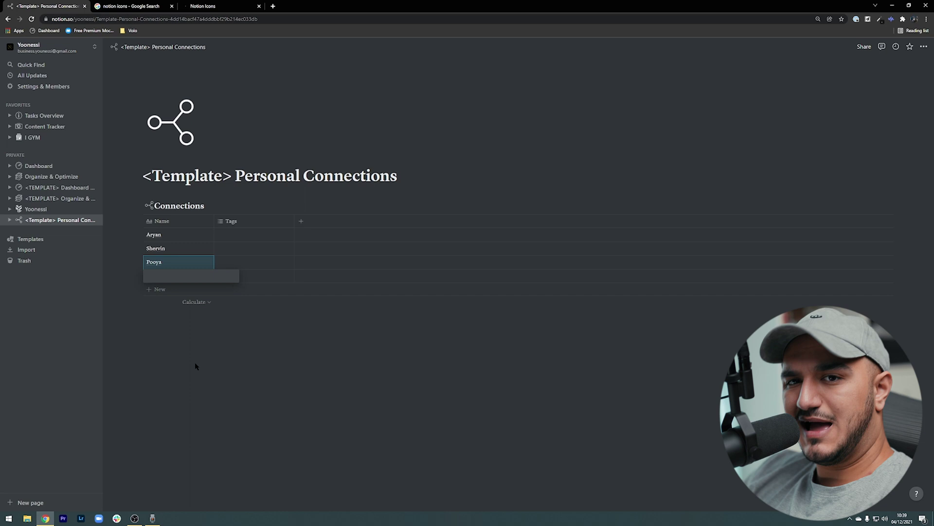
key(Escape)
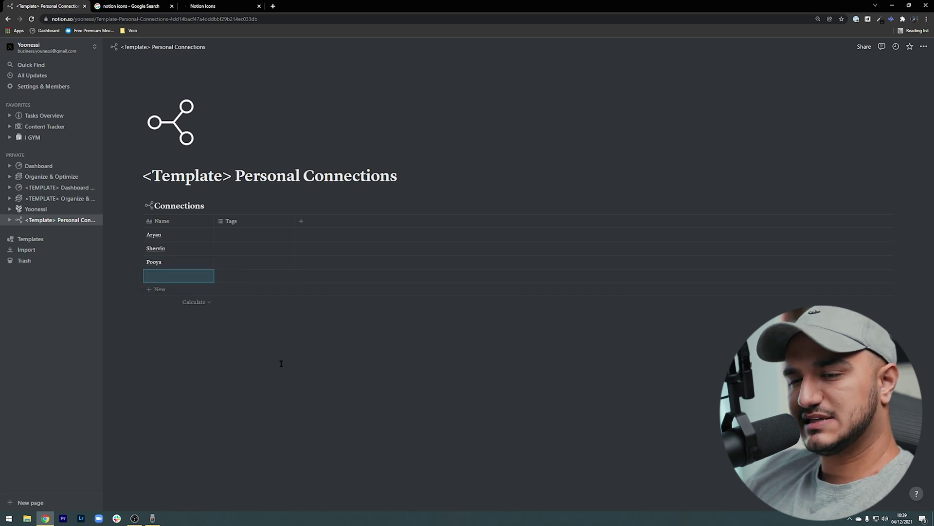
key(Escape)
Step: Turn the Tags property into a Select property named "Relationship" and assign each contact Close Friend, Brother, Colleague - SW Dev or Colleague - Prod
click(251, 221)
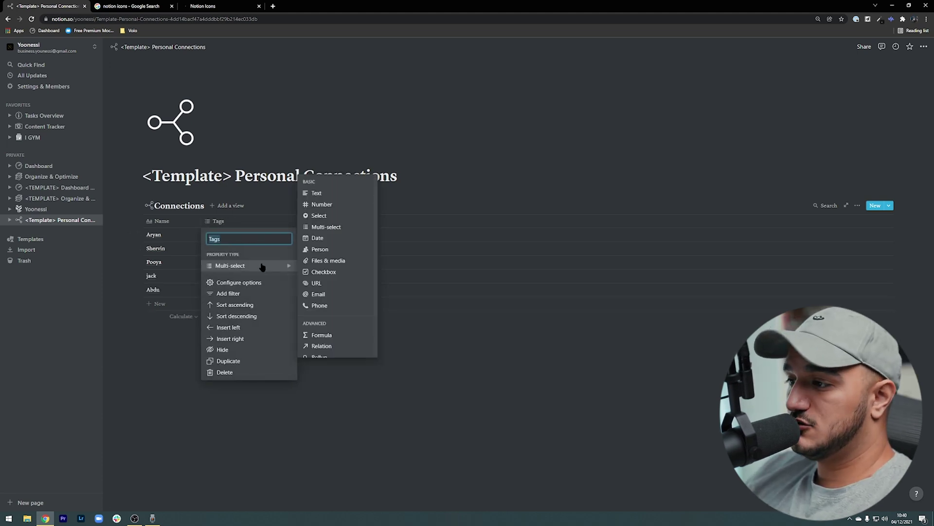
click(319, 215)
click(217, 226)
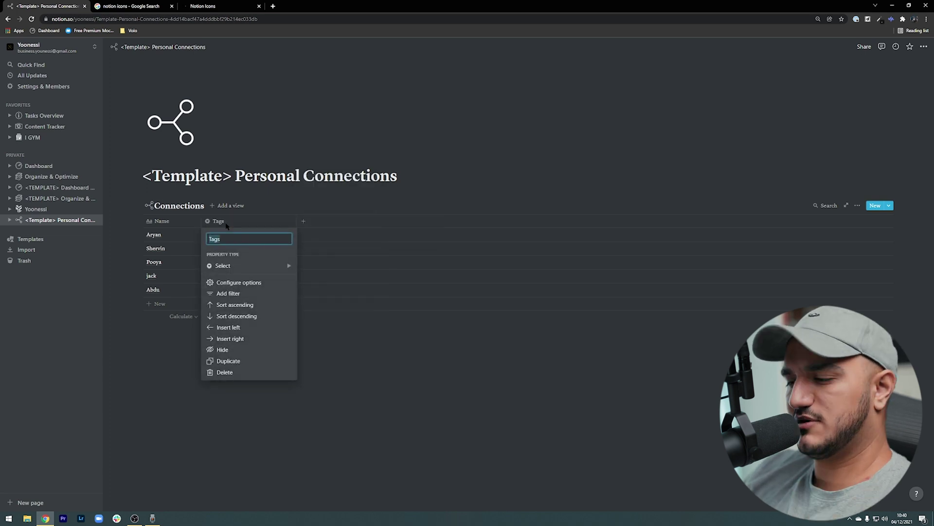
click(233, 235)
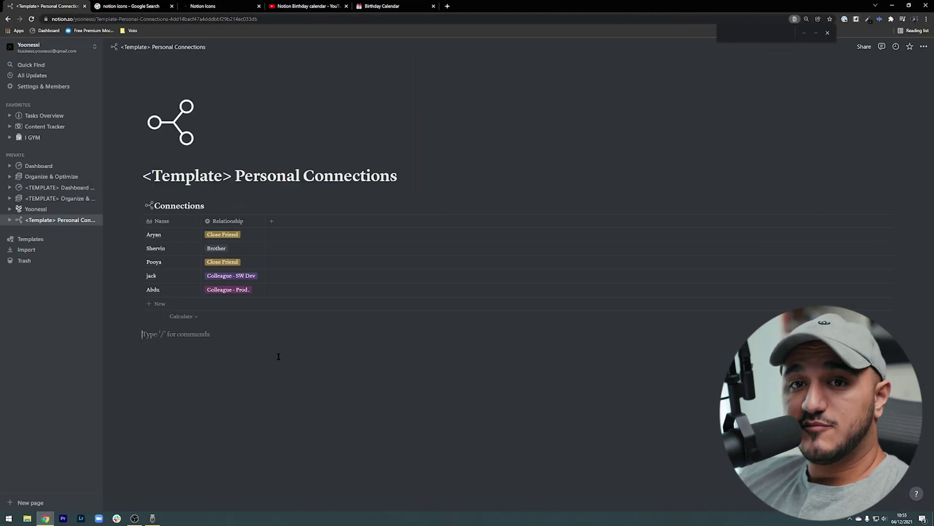
Step: Add a Date property named "DOB" after the Relationship column
click(271, 220)
text(DOB)
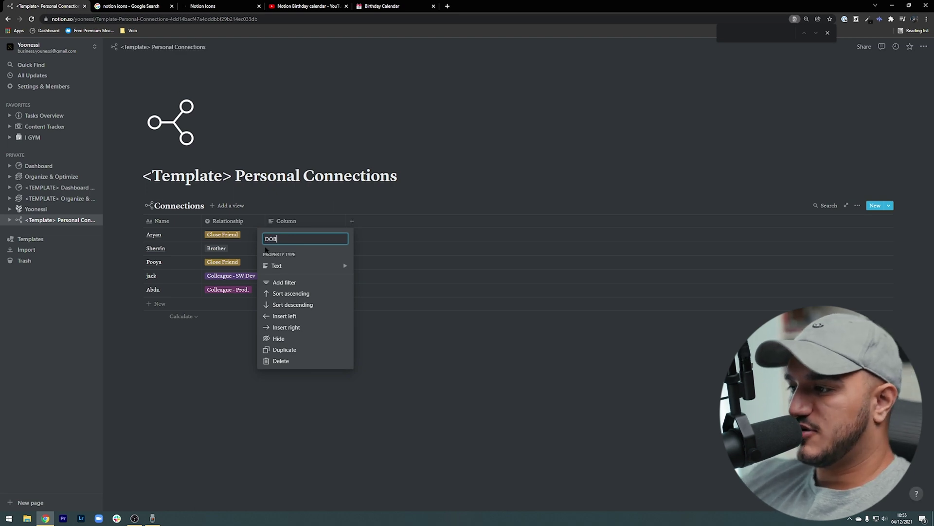
click(276, 265)
click(382, 238)
Step: Enter the first contact's date of birth in the DOB column
click(309, 243)
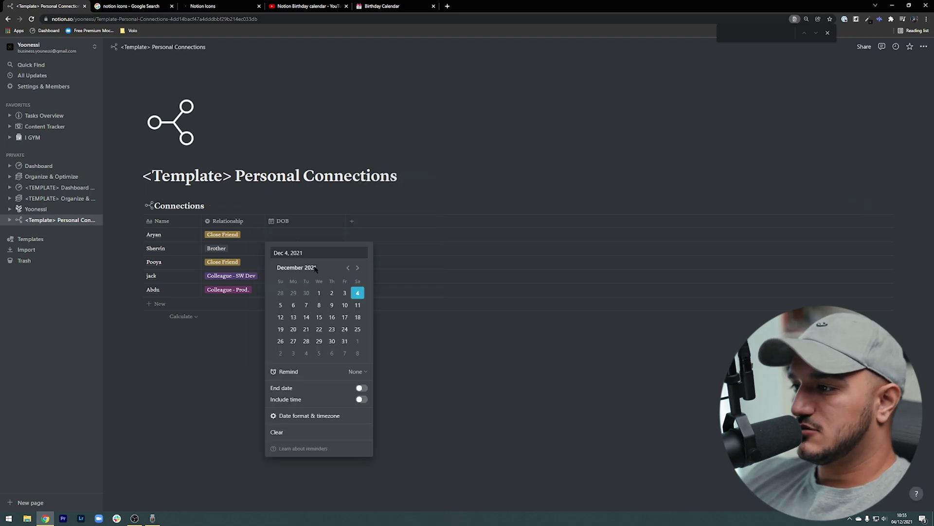
click(348, 268)
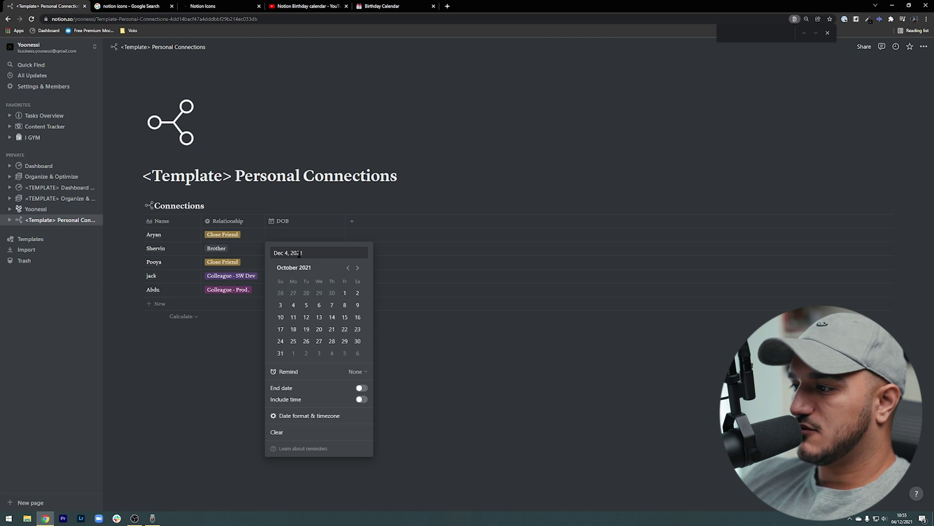
click(273, 253)
text(01/01/1990)
key(Return)
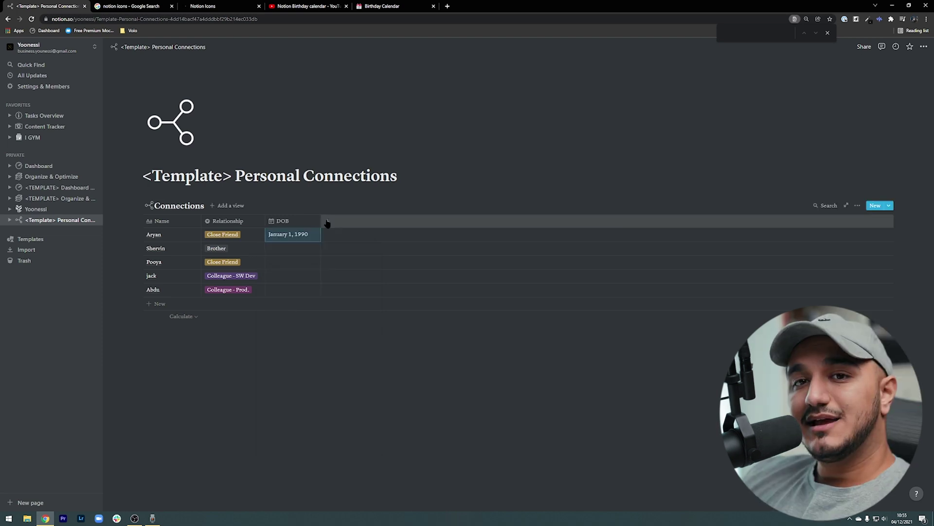
Step: Add a Formula property named "Age" after the DOB column
click(327, 222)
click(344, 265)
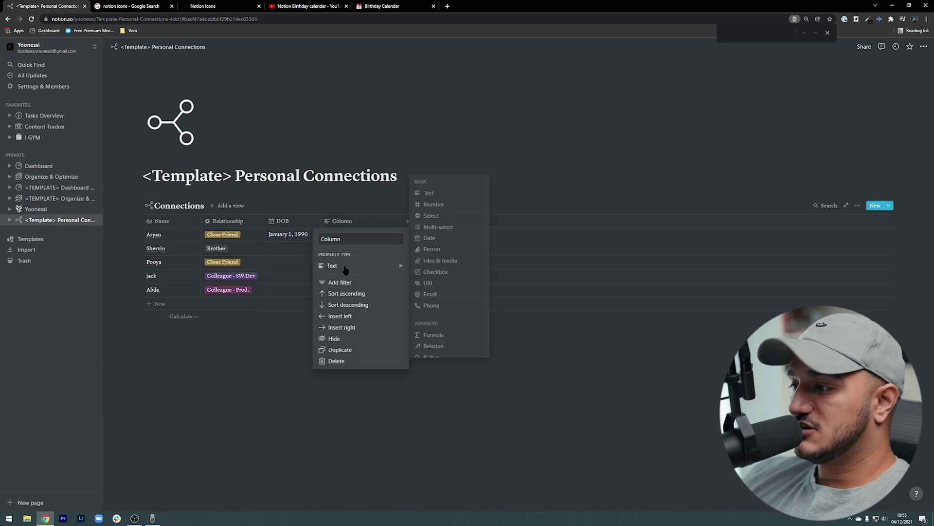
click(419, 335)
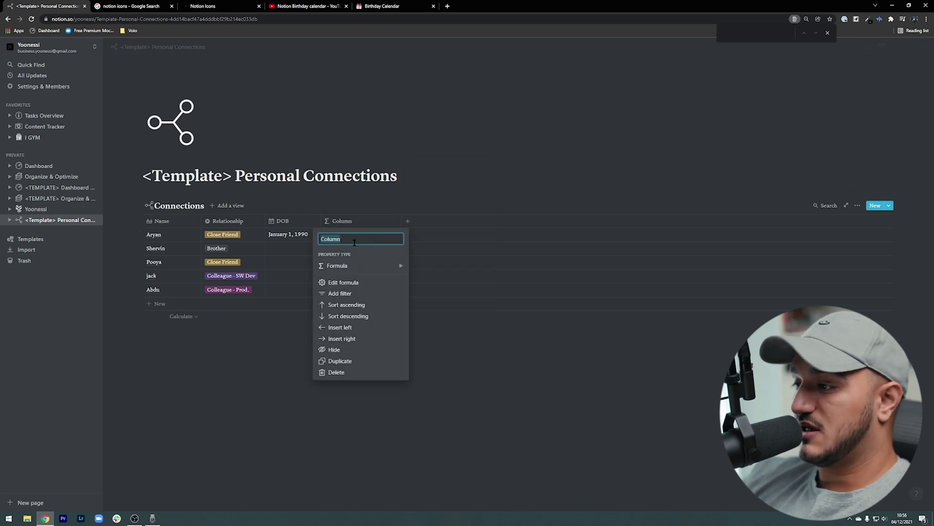
text(Age)
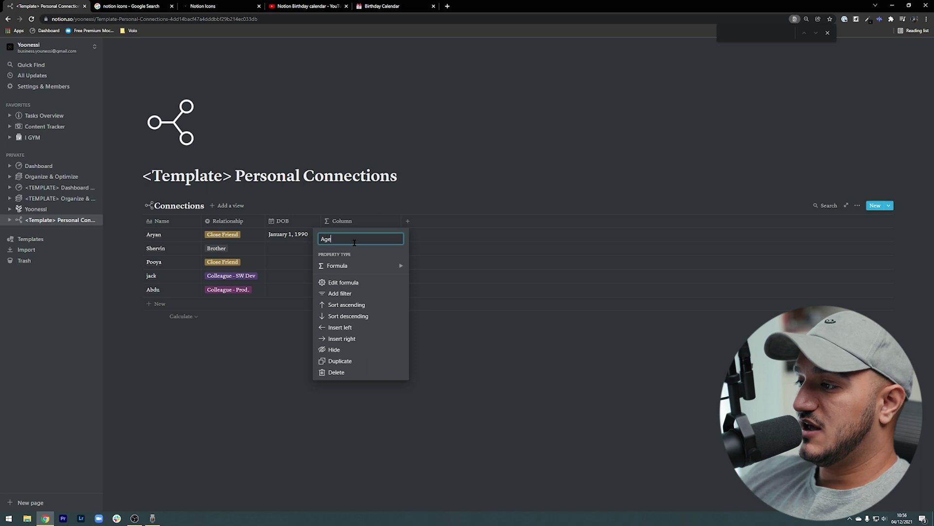
key(Return)
Step: Set the Age formula to dateBetween(now(), prop("DOB"), "years") and narrow the Age column
click(338, 222)
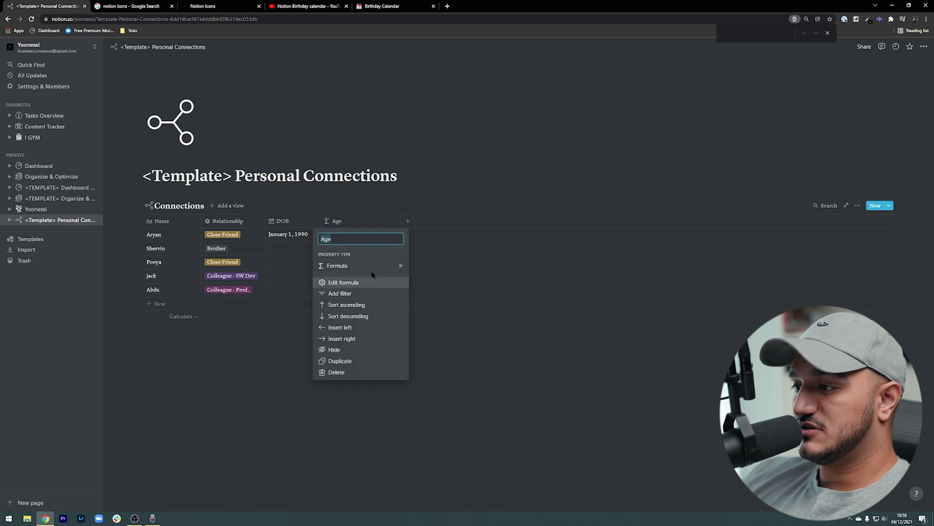
click(360, 264)
click(527, 455)
click(343, 239)
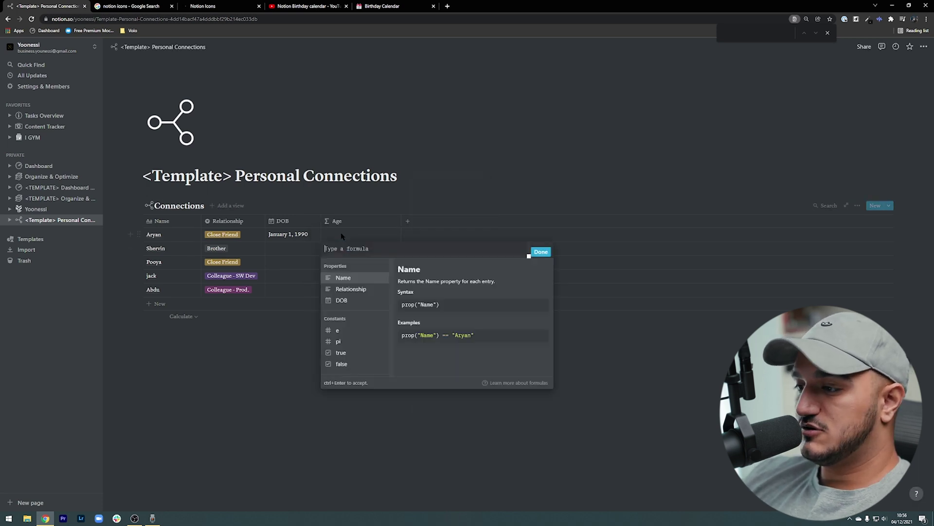
click(343, 238)
click(342, 238)
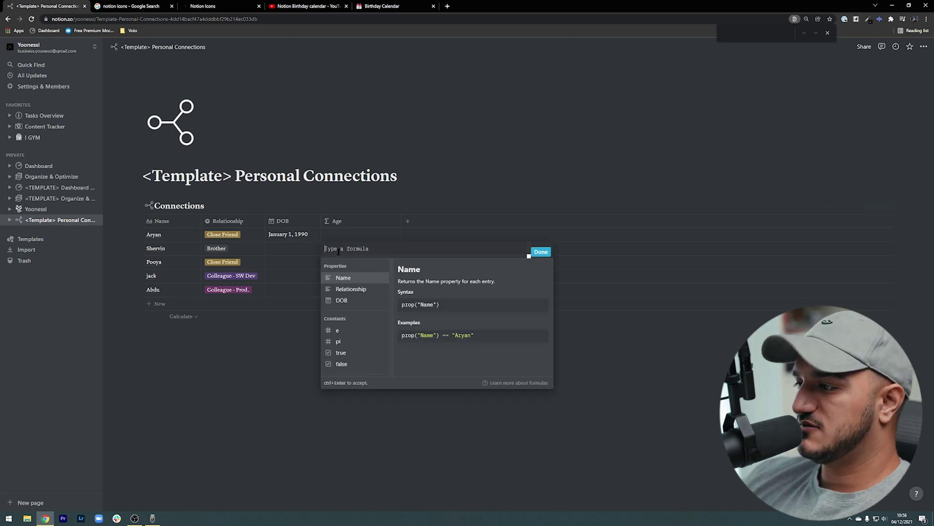
text(dateBetween(now(), prop("DOB"), "years"))
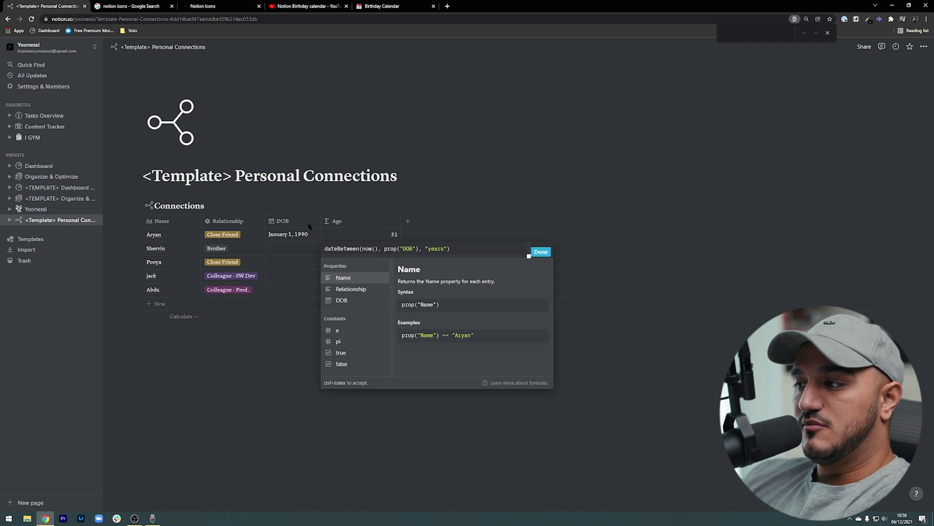
click(541, 252)
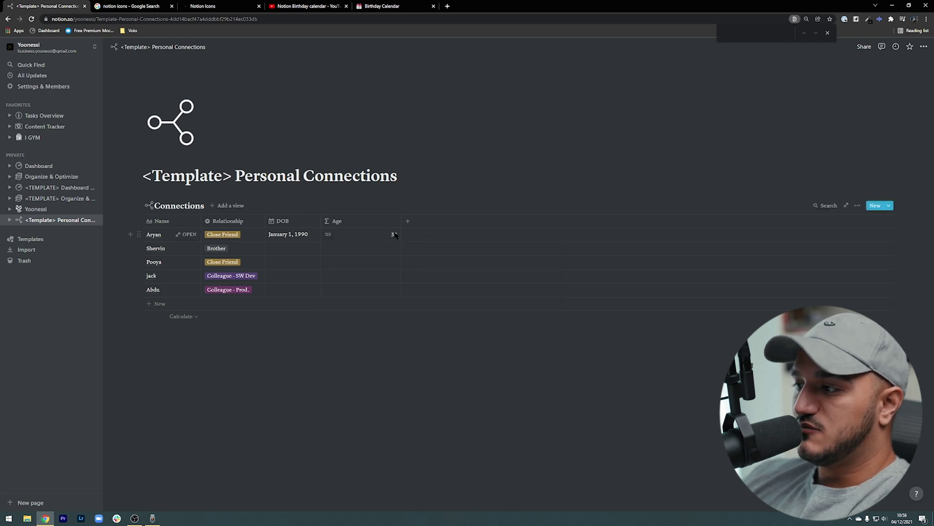
drag(401, 220, 361, 220)
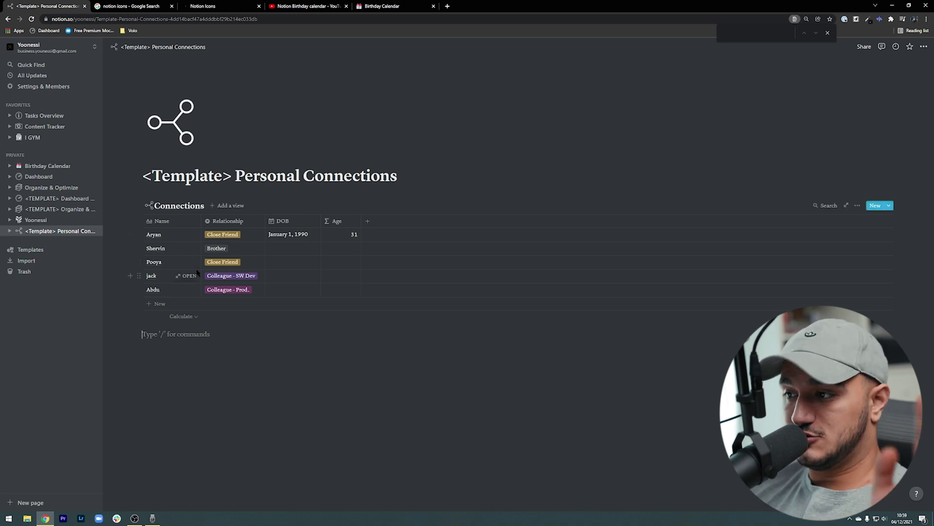
Step: Add a Formula property named "Next Birthday" after the Age column
click(368, 221)
mouse_move(409, 267)
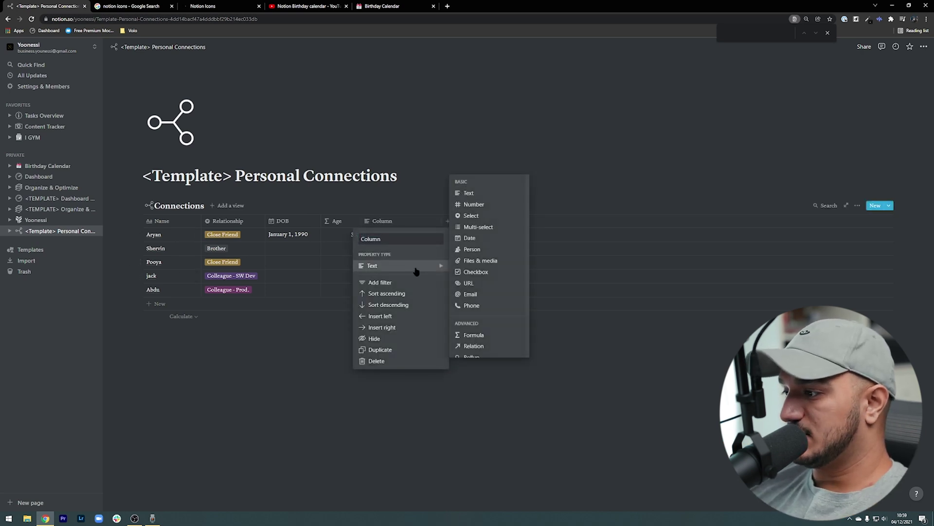
click(472, 333)
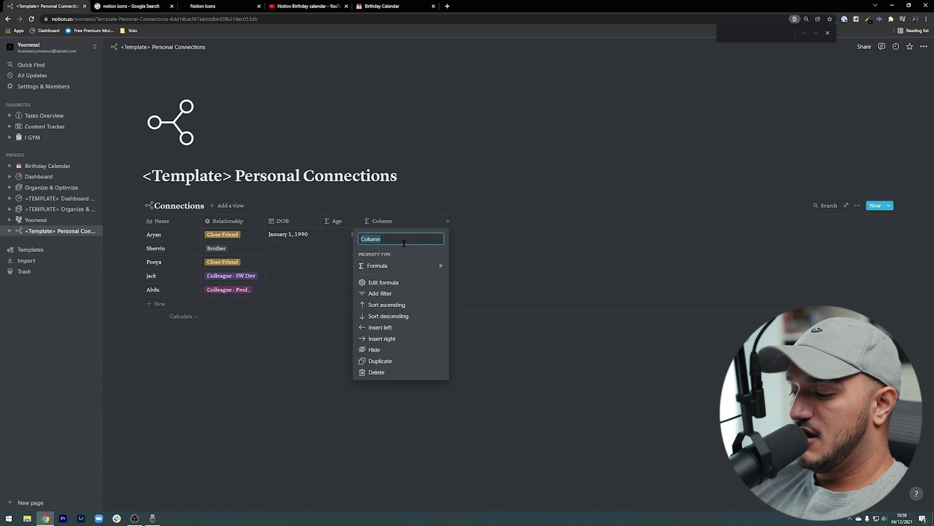
text(Next Birthday)
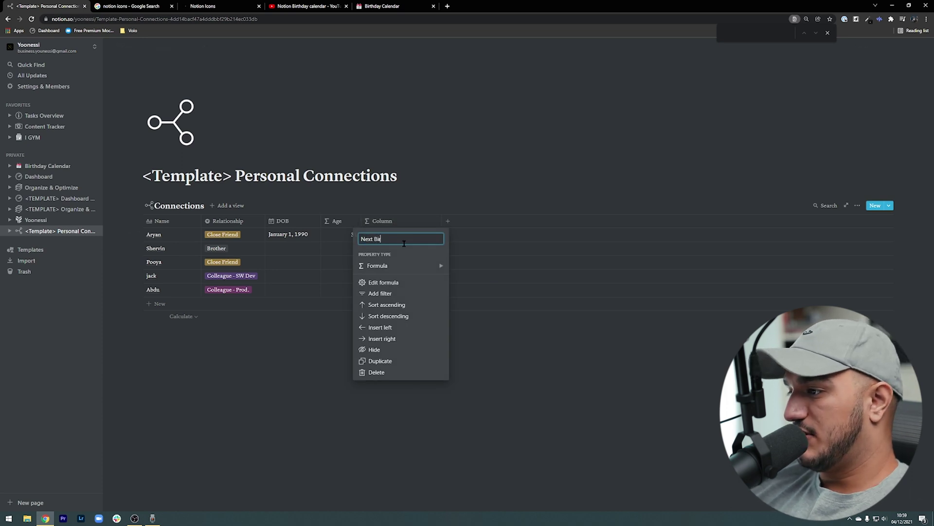
key(Return)
Step: Set the Next Birthday formula to if(dateBetween(dateAdd(prop("DOB"), prop("Age"), "years"), now(), "days") >= 0, dateAdd(prop("DOB"), prop("Age"), "years"), dateAdd(prop("DOB"), prop("Age") + 1, "years"))
click(368, 236)
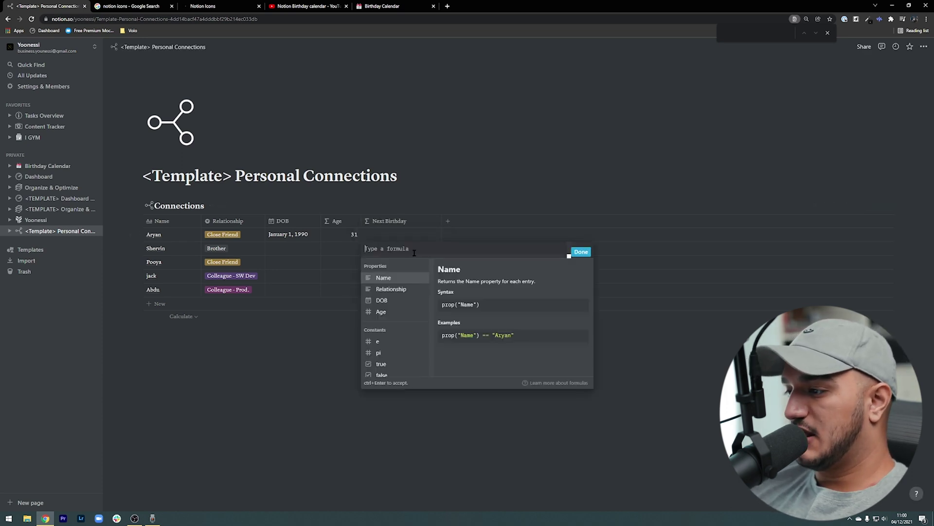
text(if(dateBetween(dateAdd(prop("DOB"), prop("Age"), "years"), now(), "days") >= 0, dateAdd(prop("DOB"), prop("Age"), "years"), dateAdd(prop("DOB"), prop("Age") + 1, "years")))
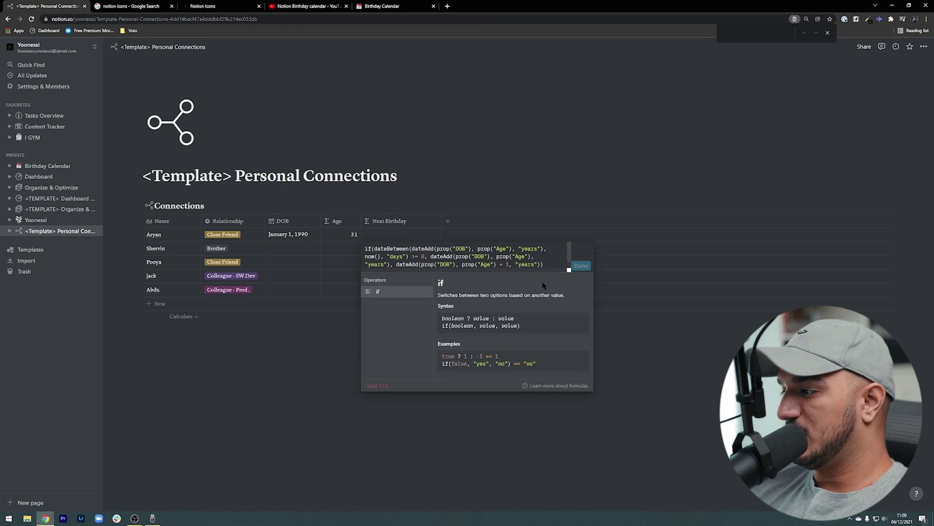
key(ctrl+4)
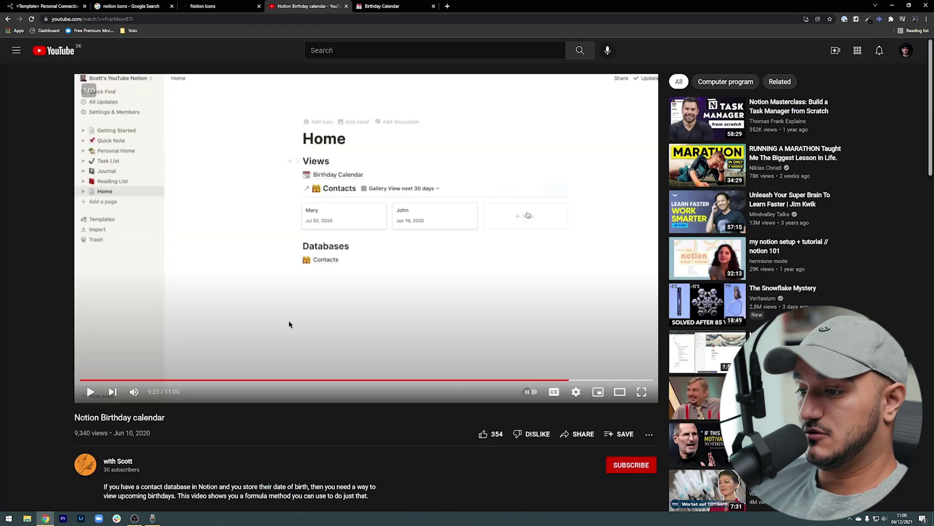
click(46, 6)
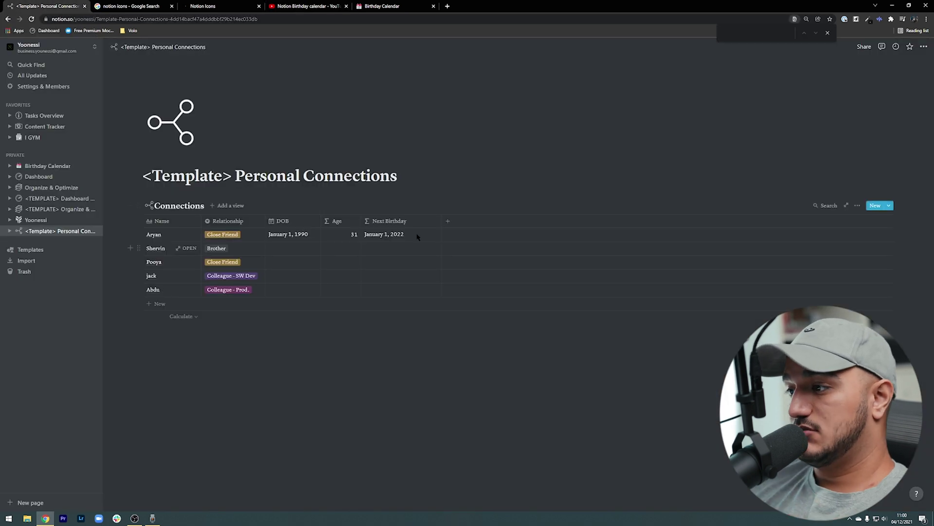
click(402, 235)
key(Escape)
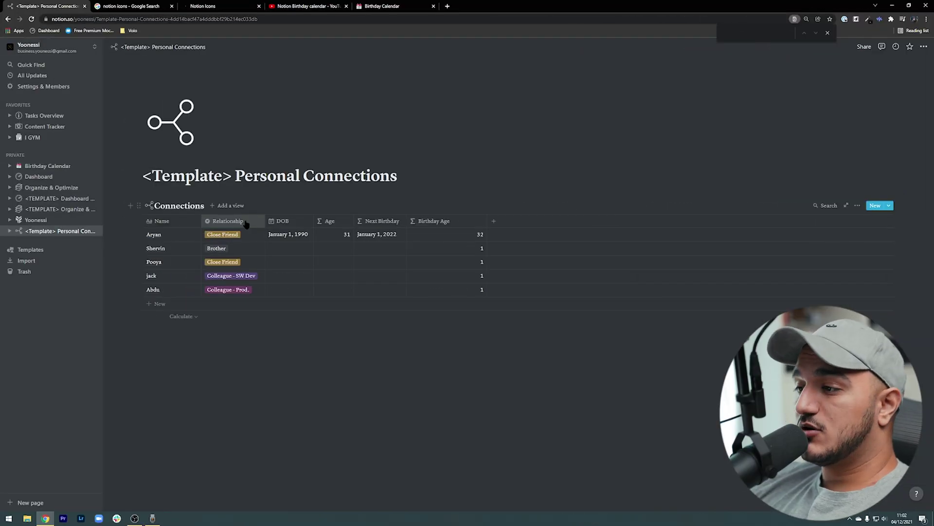
Step: Put a baby emoji in front of the DOB property's name
click(276, 222)
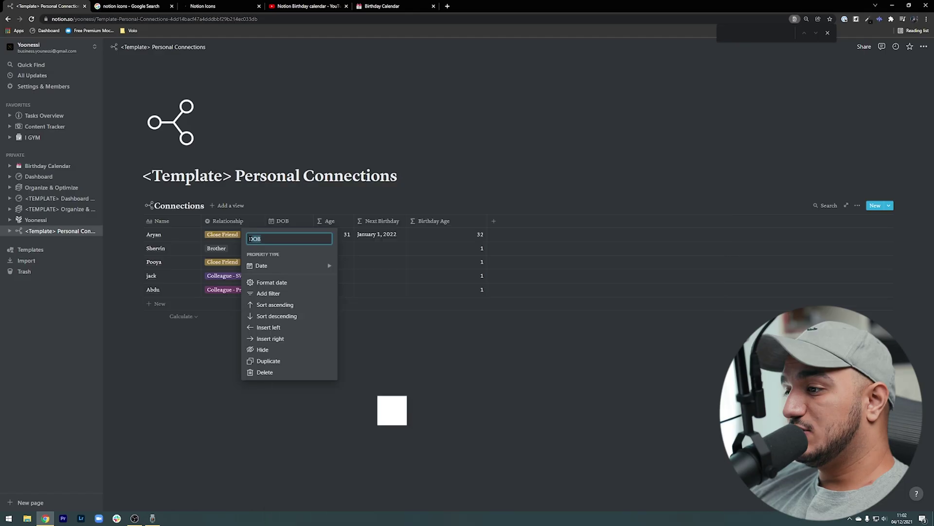
key(super+period)
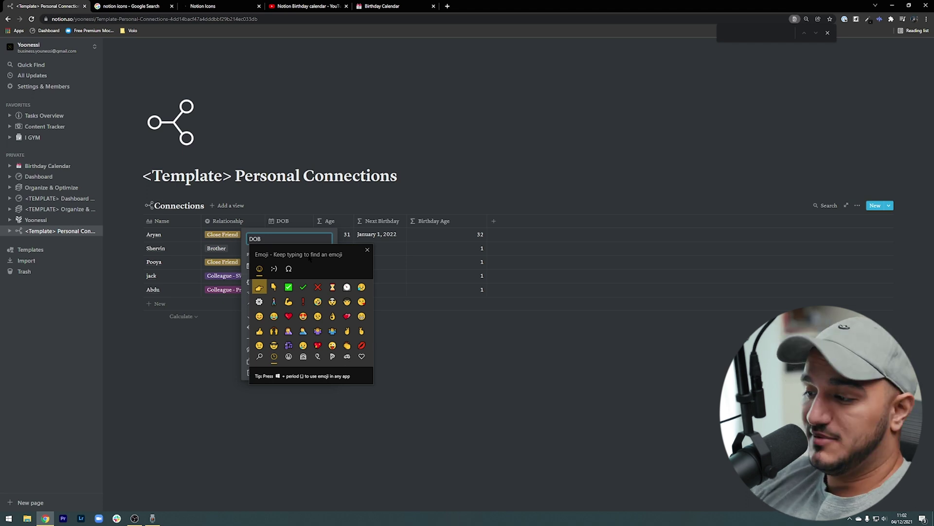
text(baby)
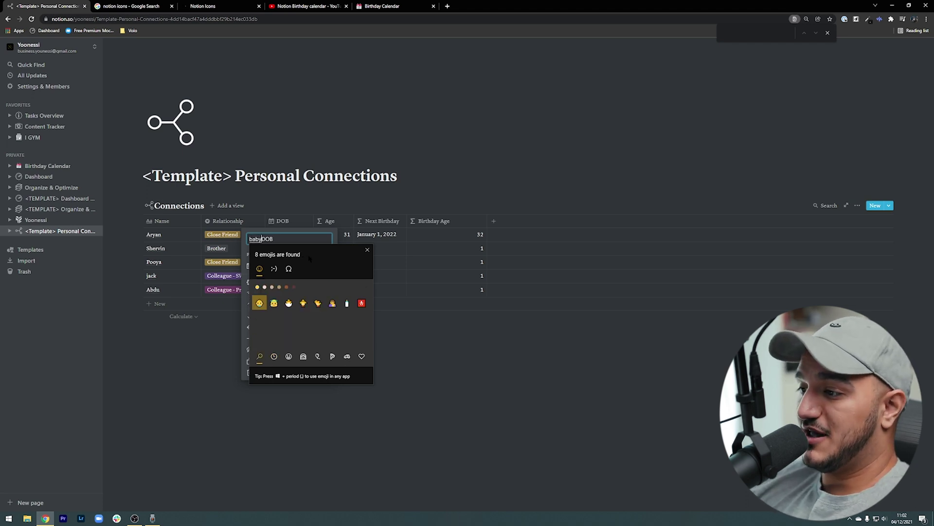
click(259, 303)
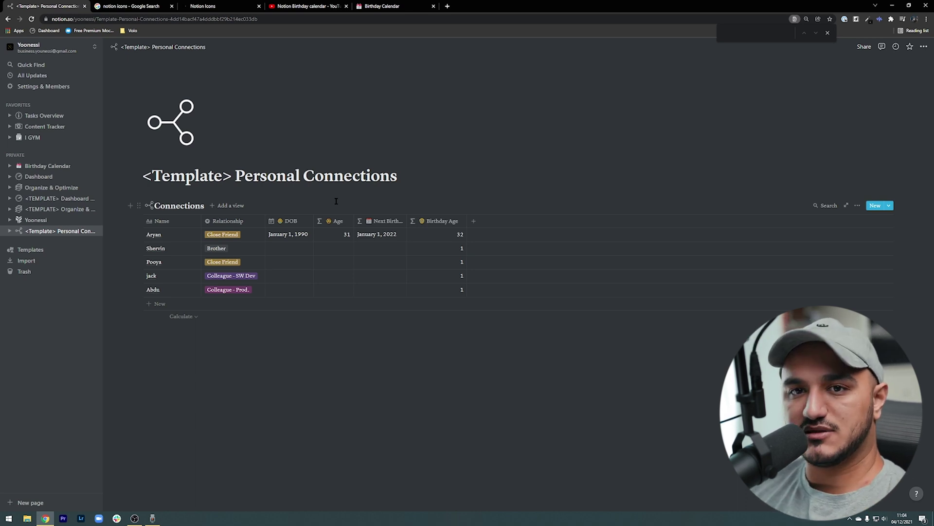
Step: Add a Multi-select property named "Hobbies/Interests" after the Birthday Age column
click(473, 221)
click(506, 265)
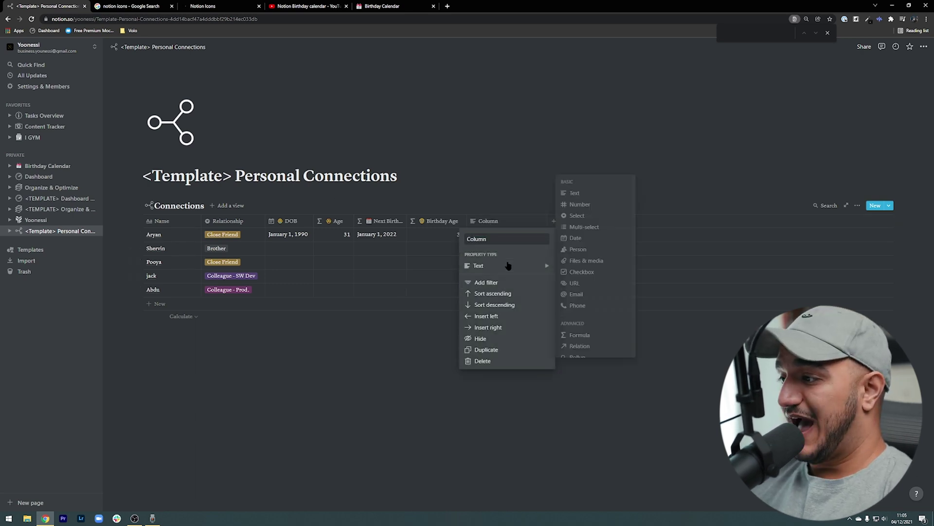
click(582, 229)
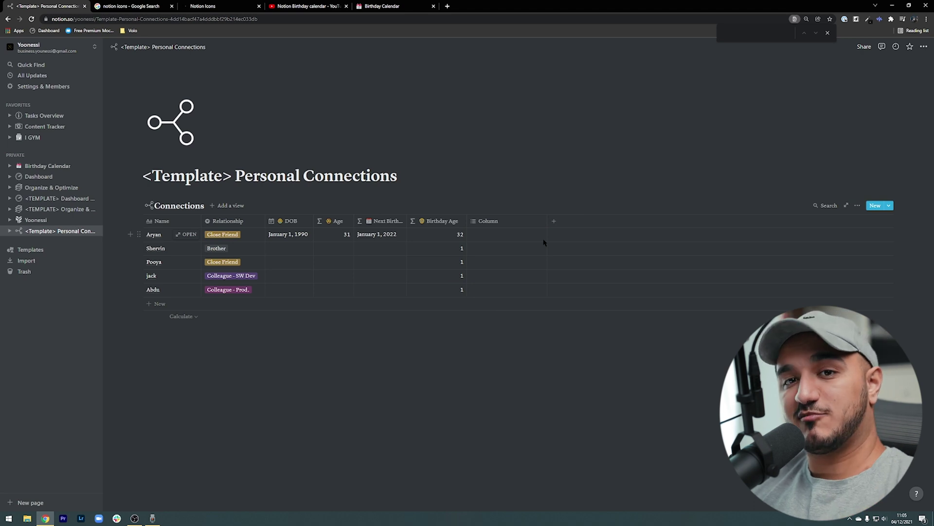
click(517, 222)
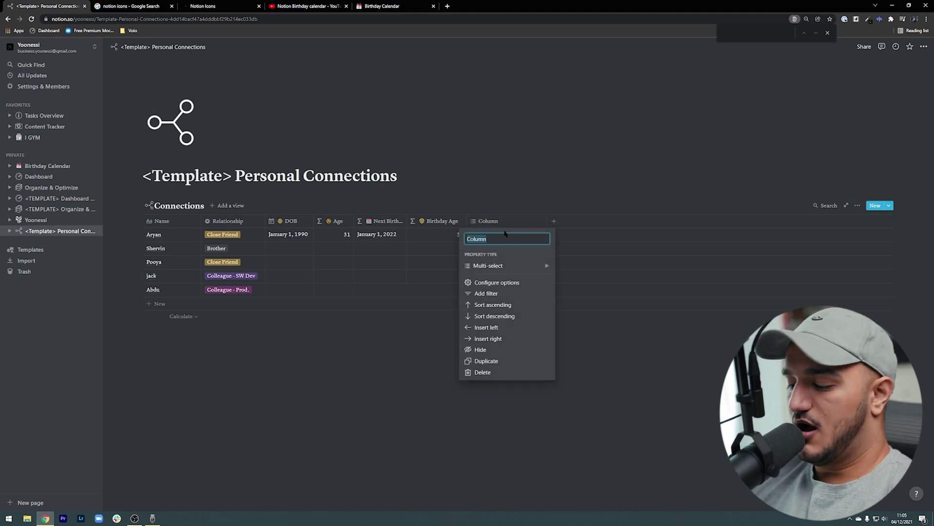
text(Hobbies/)
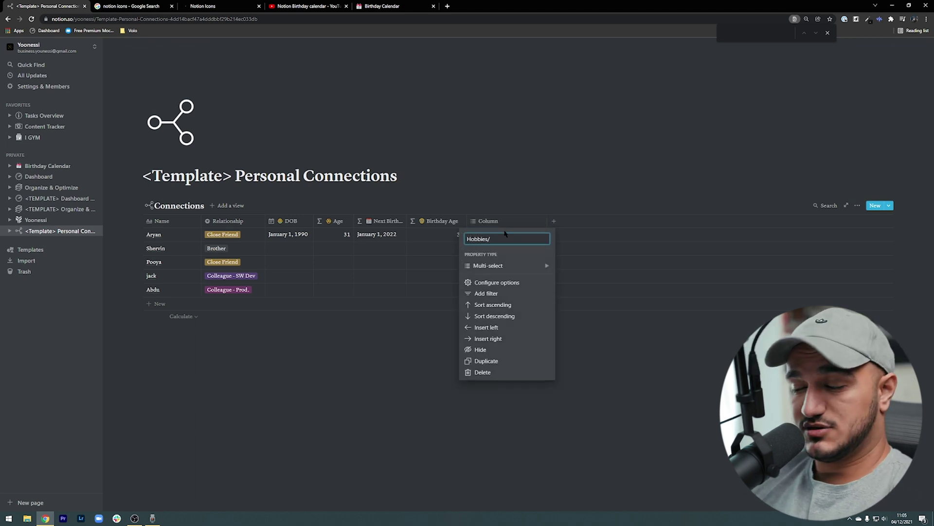
text(Interests)
key(Return)
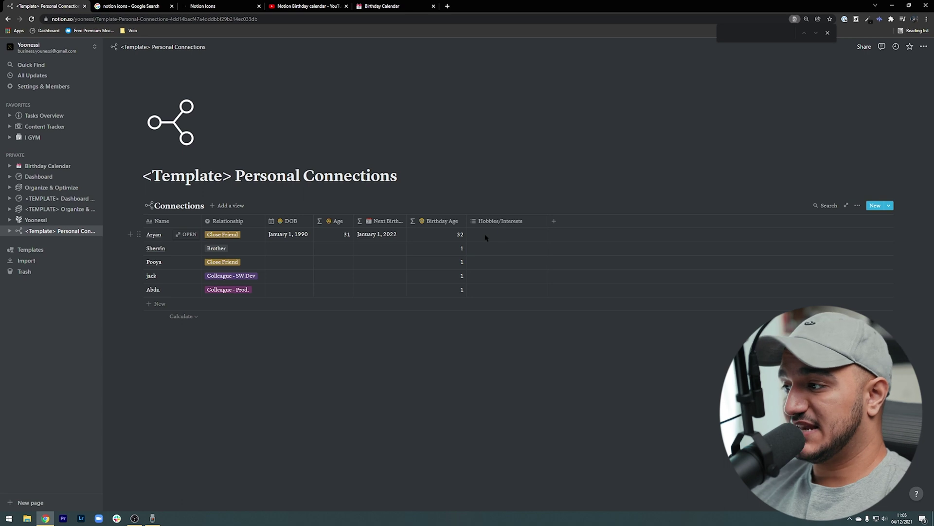
Step: Assign the hobbies Swimming, Productivity and Business to the first contact, and Swimming and Business to the third contact
click(486, 236)
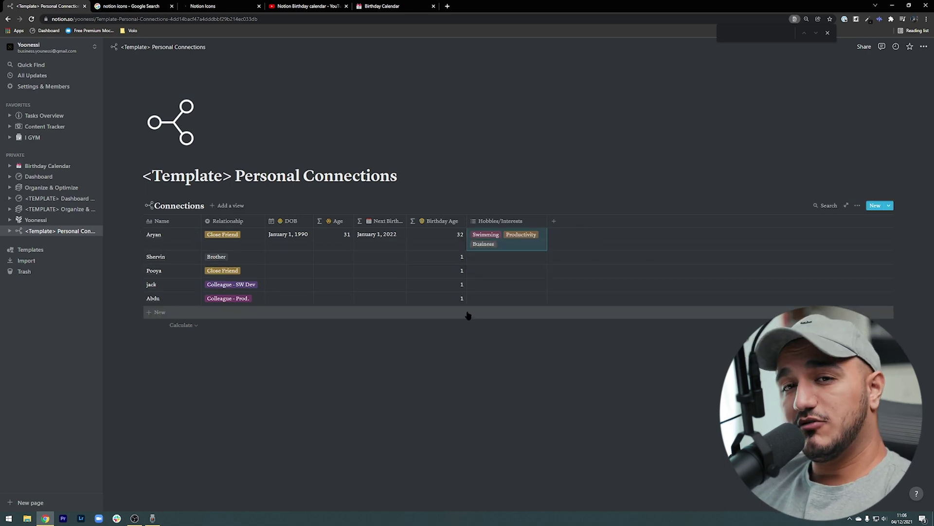
click(484, 271)
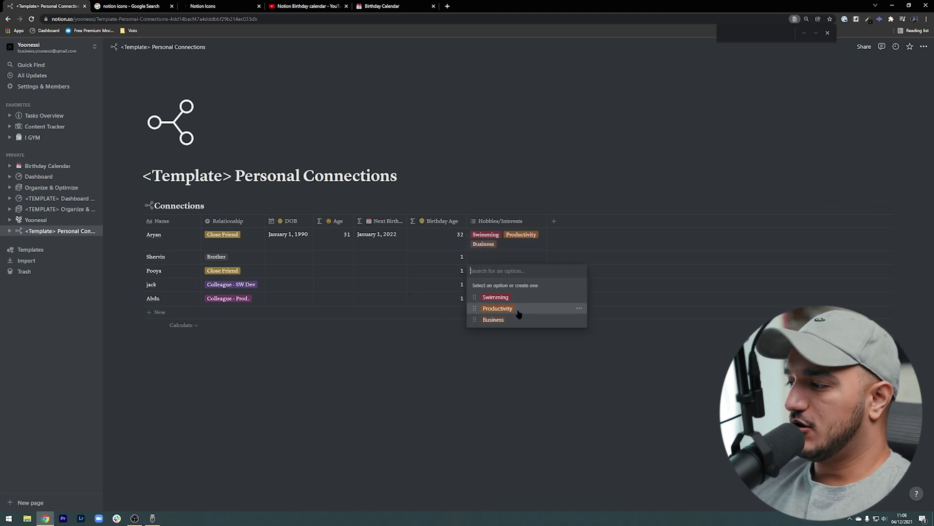
click(501, 297)
click(503, 319)
key(Escape)
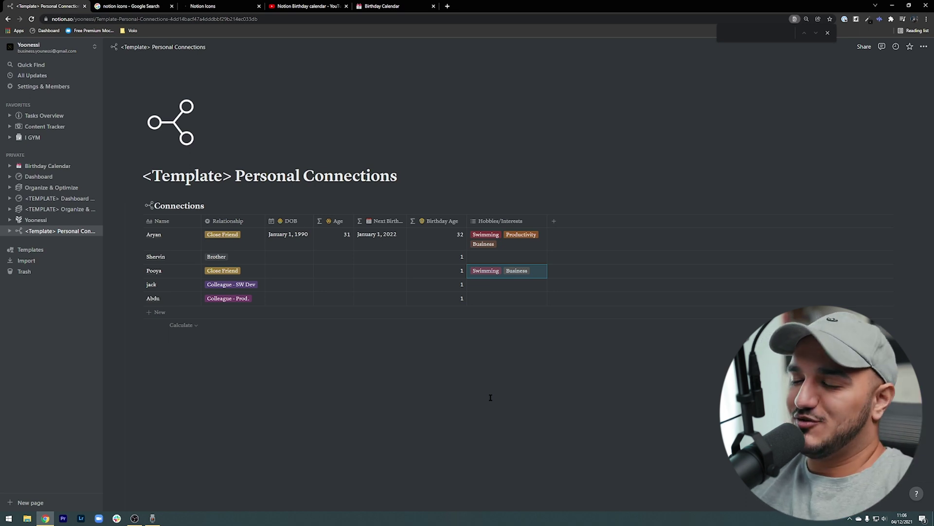
Step: Add a blank column after Hobbies/Interests
click(553, 221)
key(Escape)
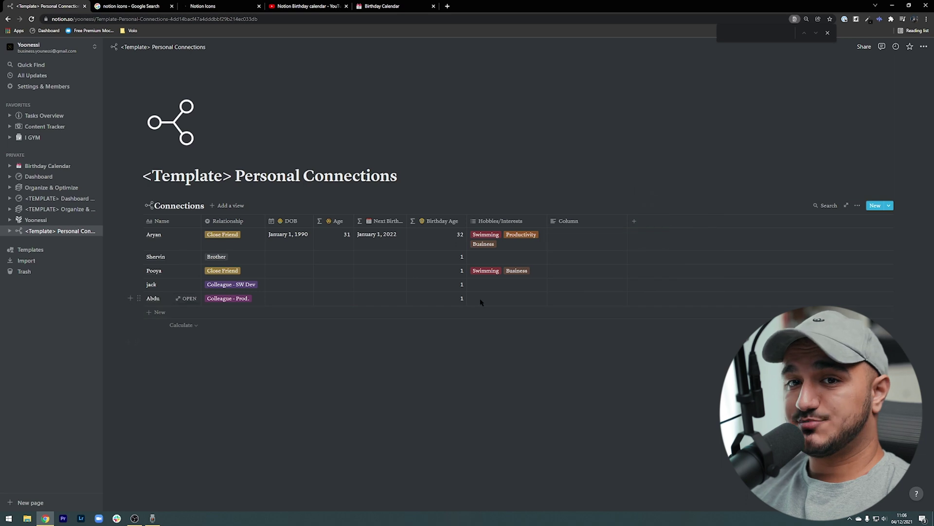
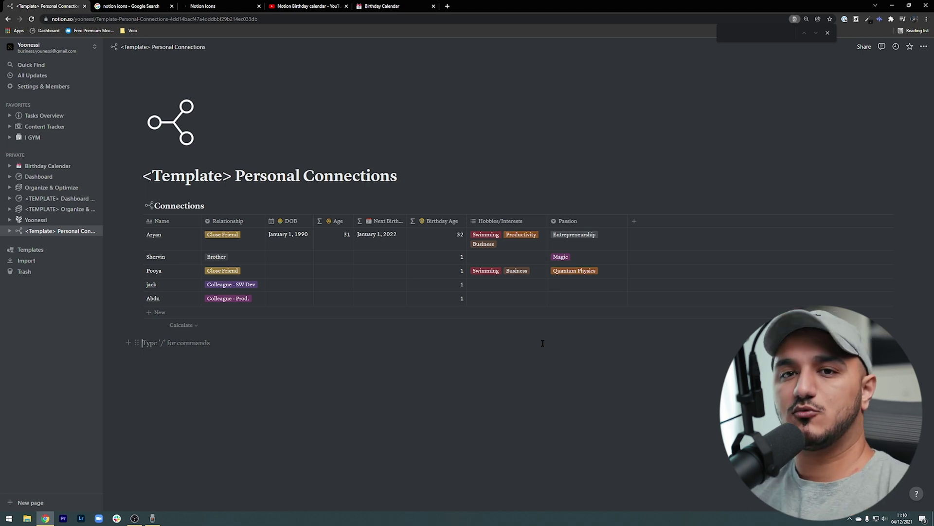
Step: Add a Description text column after Passion and enter "Good friend, loyal, there for you when you need him. Busy sometimes can be distracted." for the first contact
click(633, 221)
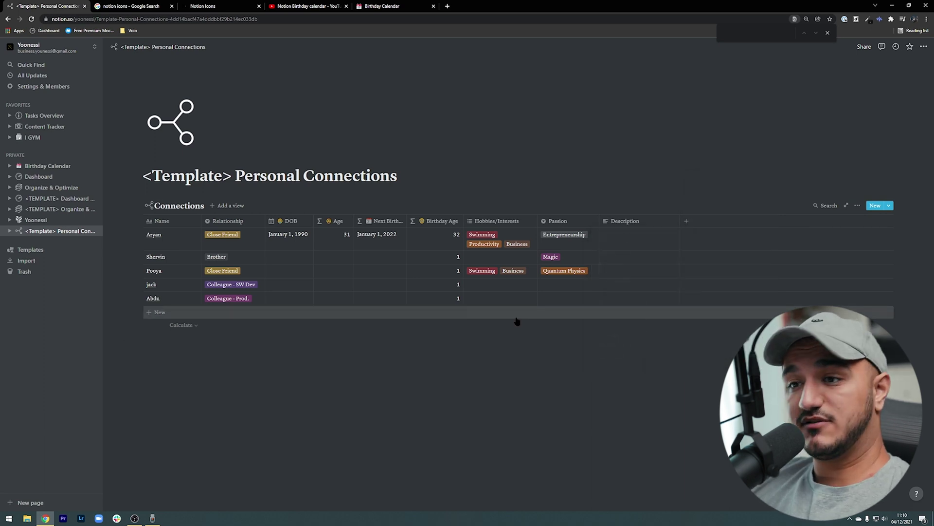
click(620, 233)
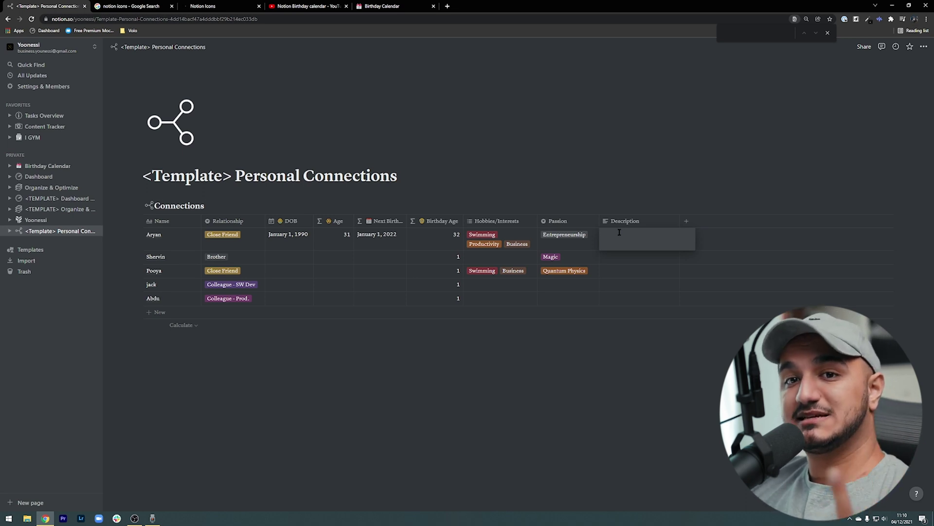
text(Good)
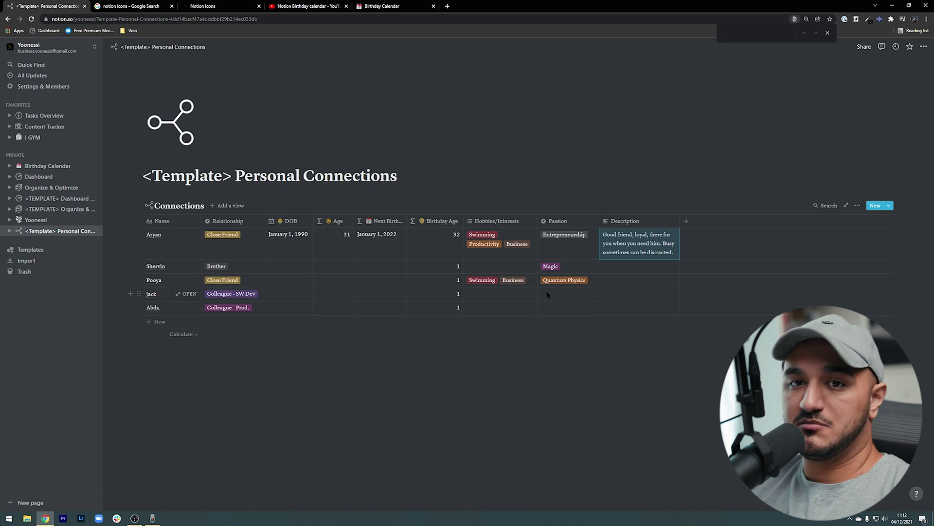
Step: Add a text column named "Notes" after the Description column
click(686, 221)
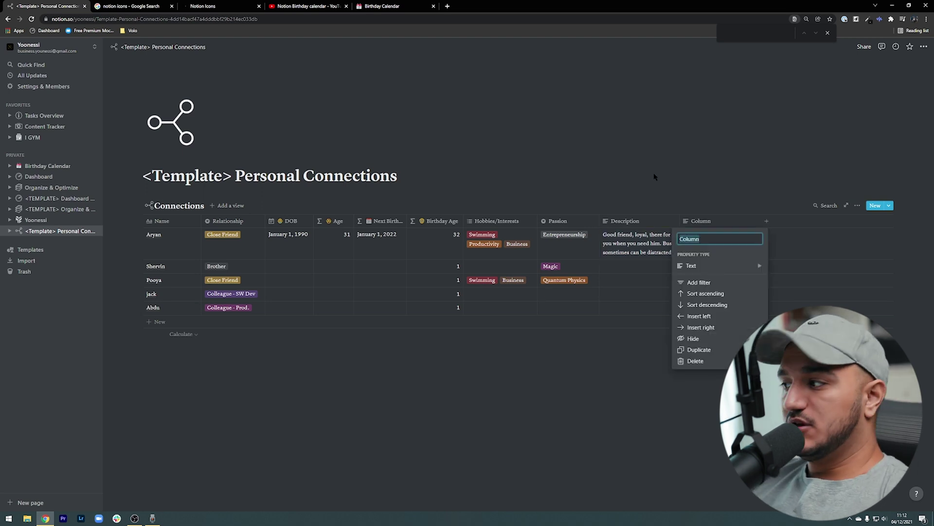
mouse_move(701, 273)
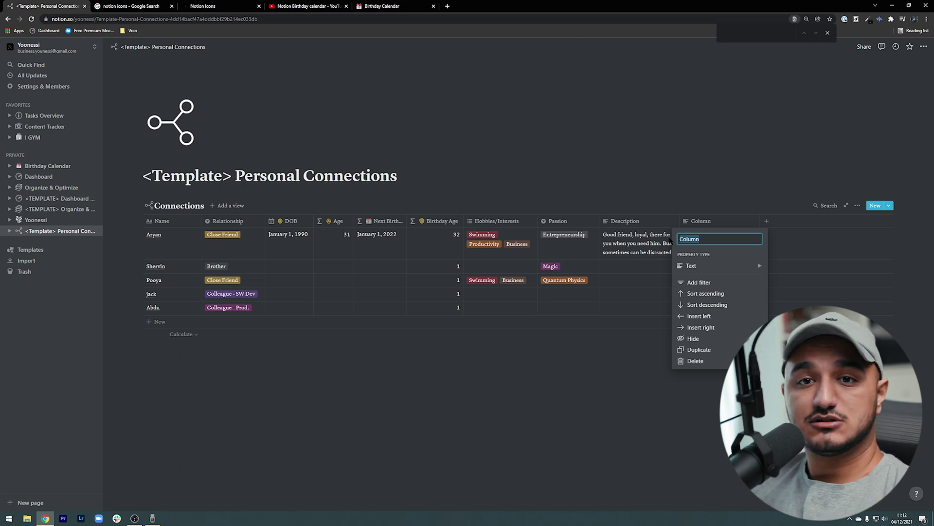
text(Notes)
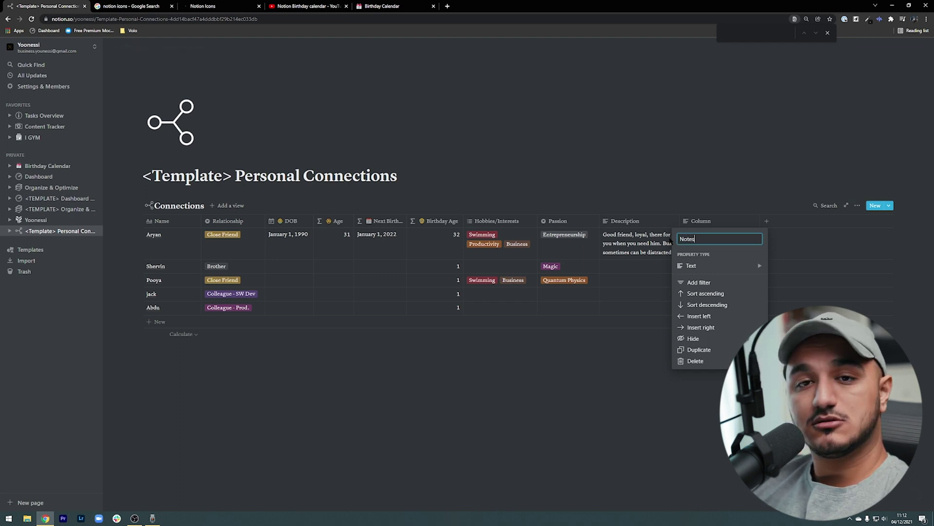
key(Return)
Step: Enter "Convo. about gym and mental health follow up to see if he is down to go to the gym together." in the first contact's Notes
click(709, 237)
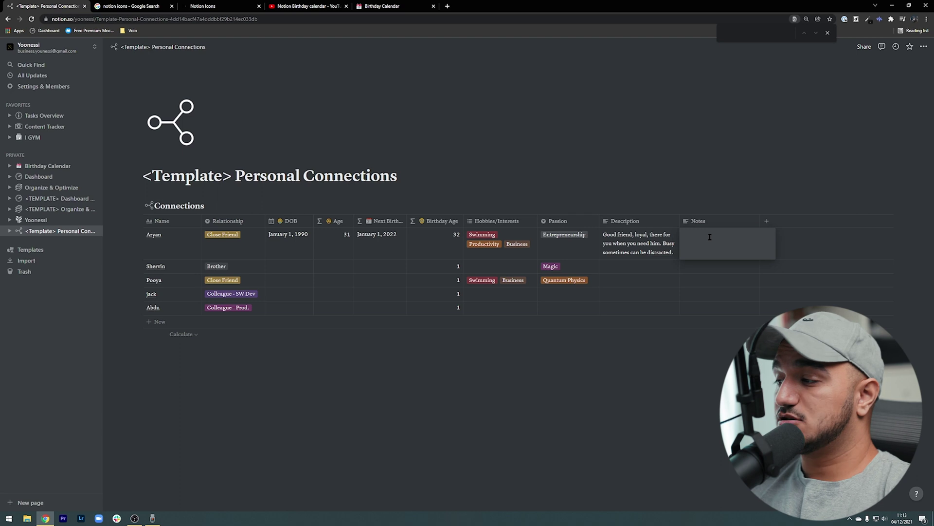
text(Convo. about gym and mental health follow up to see if he is down to go to the gym together.)
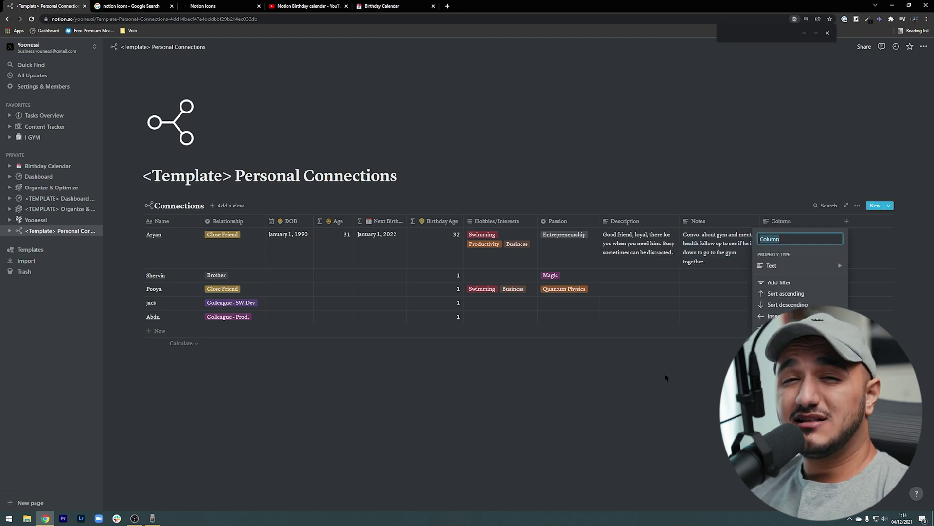
Step: Add two columns after Notes, the first of type Email and the second of type Phone
mouse_move(795, 266)
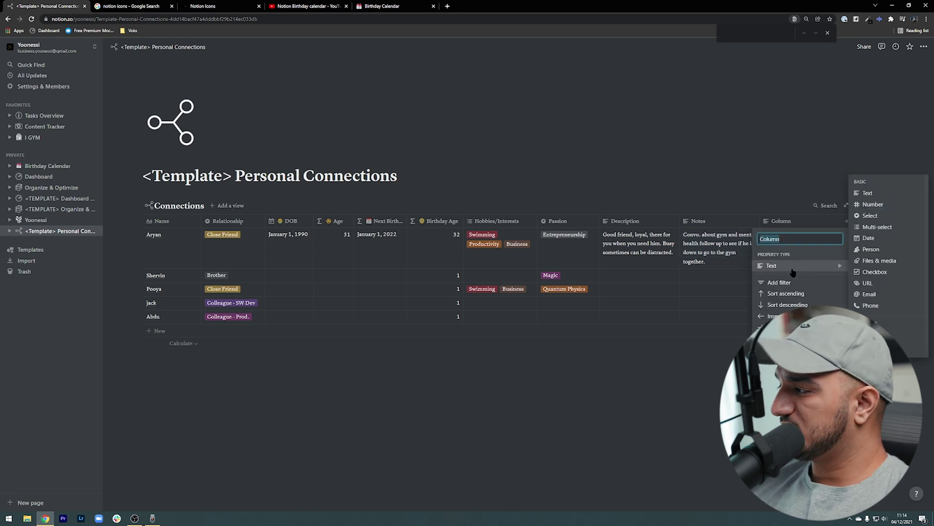
click(869, 294)
click(846, 221)
mouse_move(856, 266)
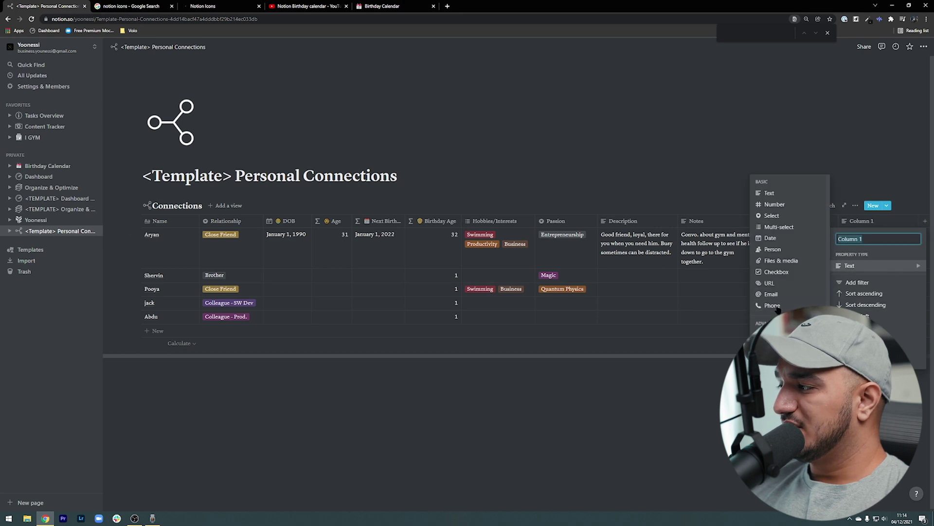
click(784, 288)
Step: Name the Email-type column "Email" and the Phone-type column "phone"
click(775, 222)
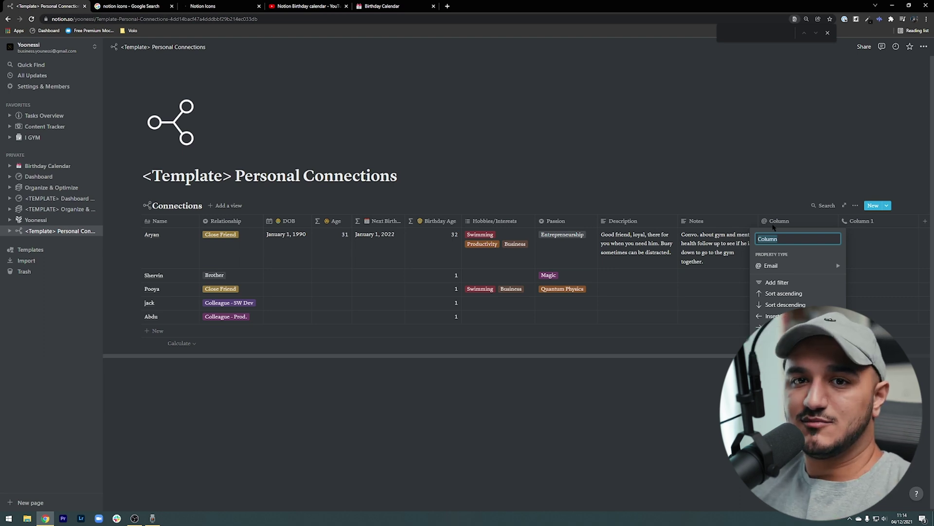
text(Email)
click(866, 222)
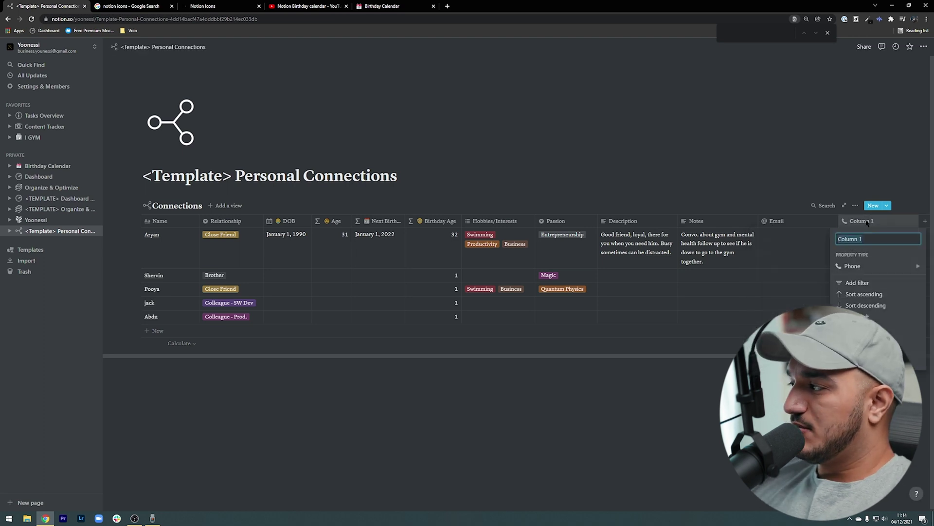
text(phone)
Step: Leave blank lines below the Connections table and insert a linked database of Connections there
click(302, 370)
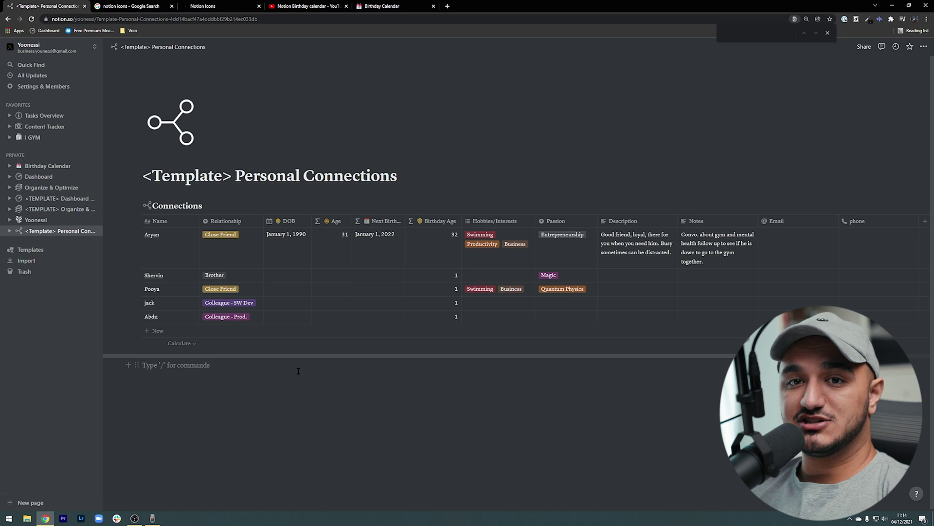
key(Return)
key(Return)
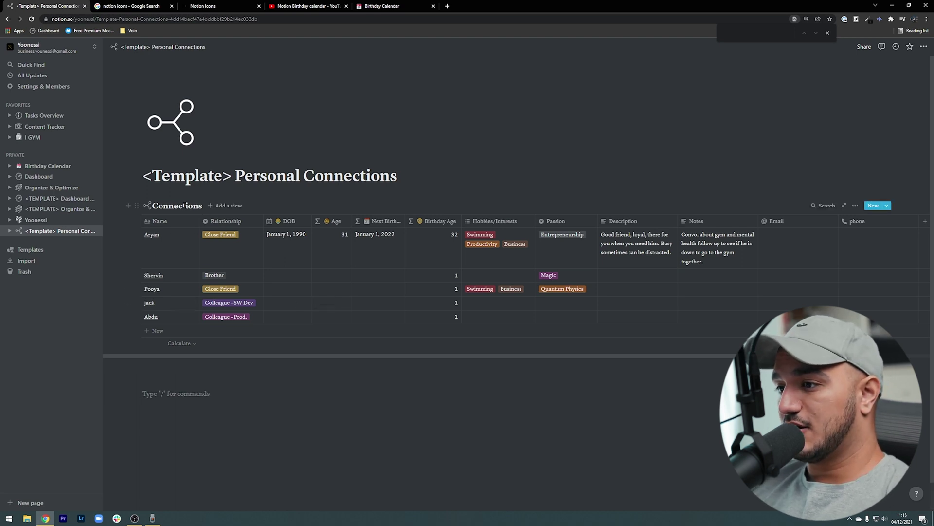
text(/)
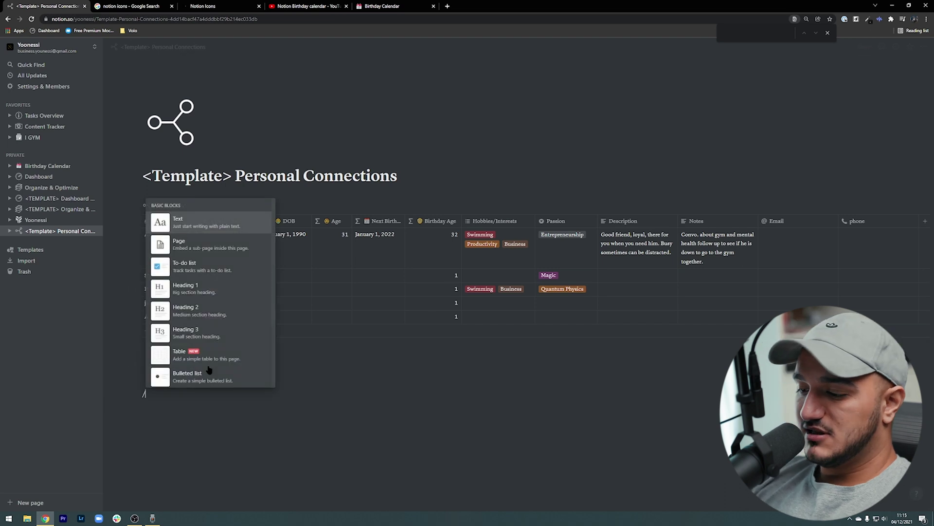
text(linked)
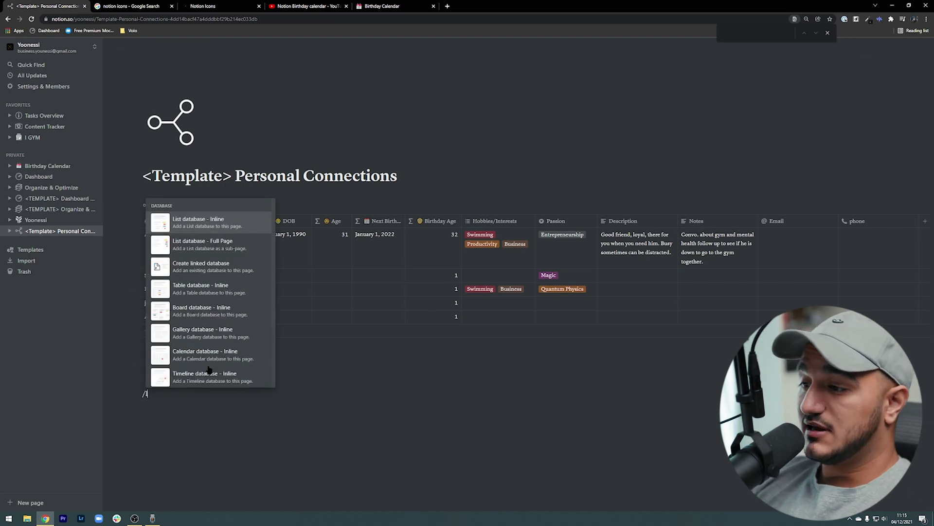
click(208, 369)
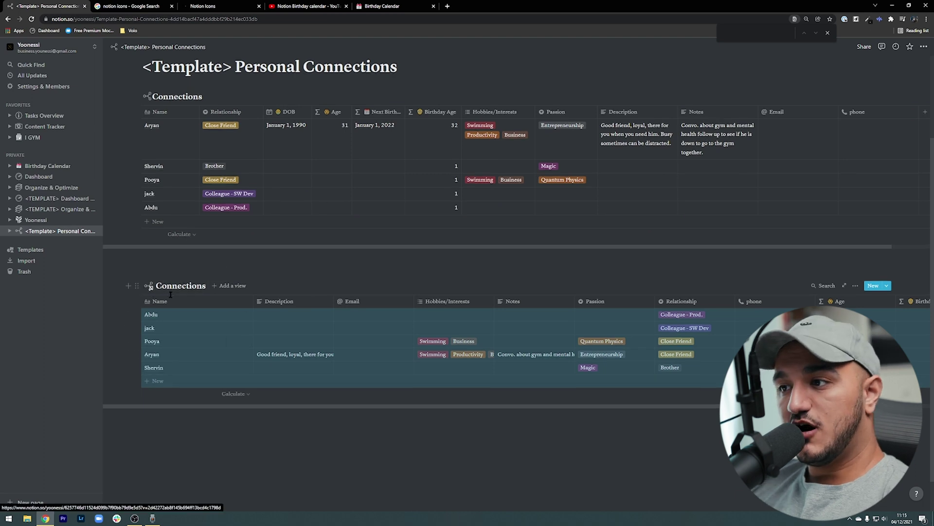
Step: Review the filter rule on the linked Connections table, including its property choices
scroll(384, 121, up, 1)
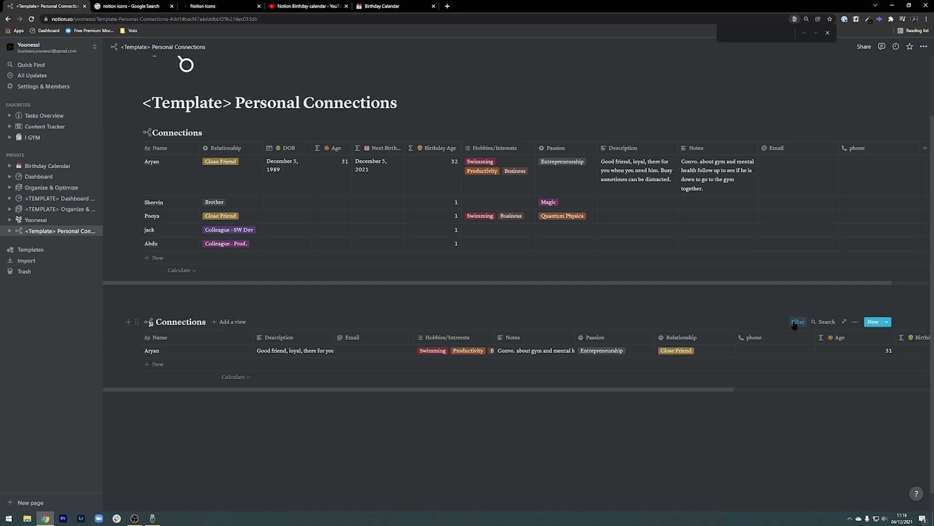
click(797, 322)
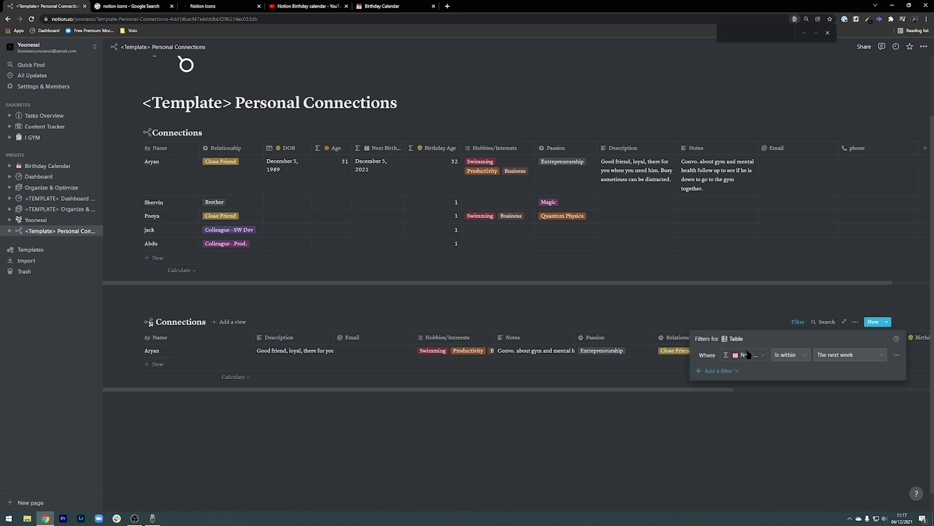
click(748, 353)
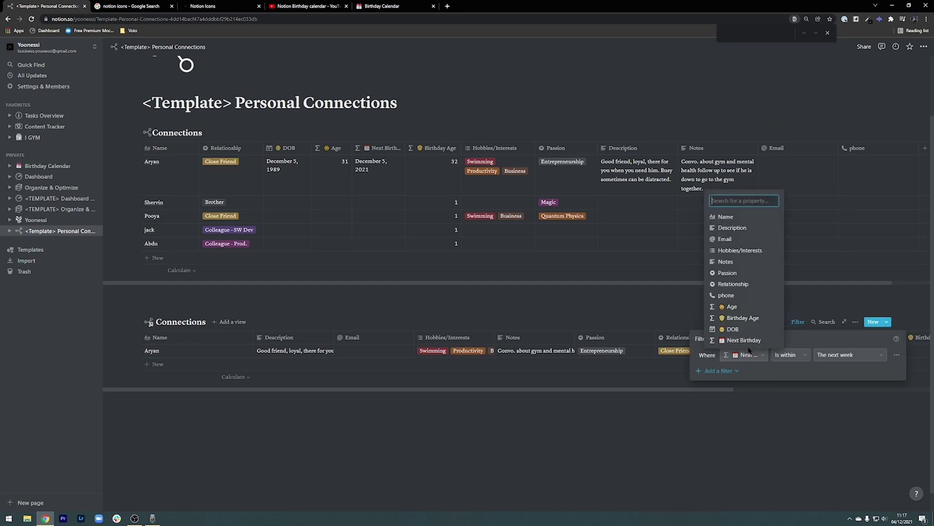
click(784, 361)
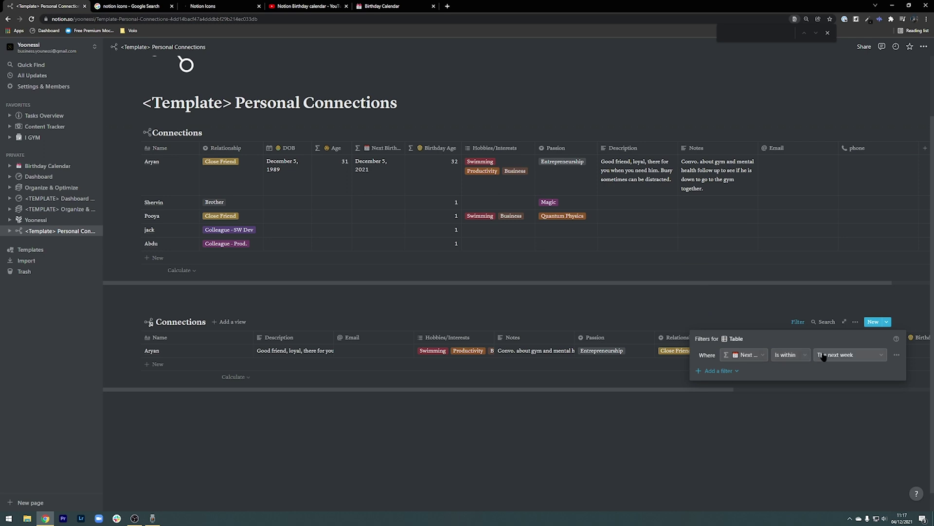
click(718, 370)
click(768, 339)
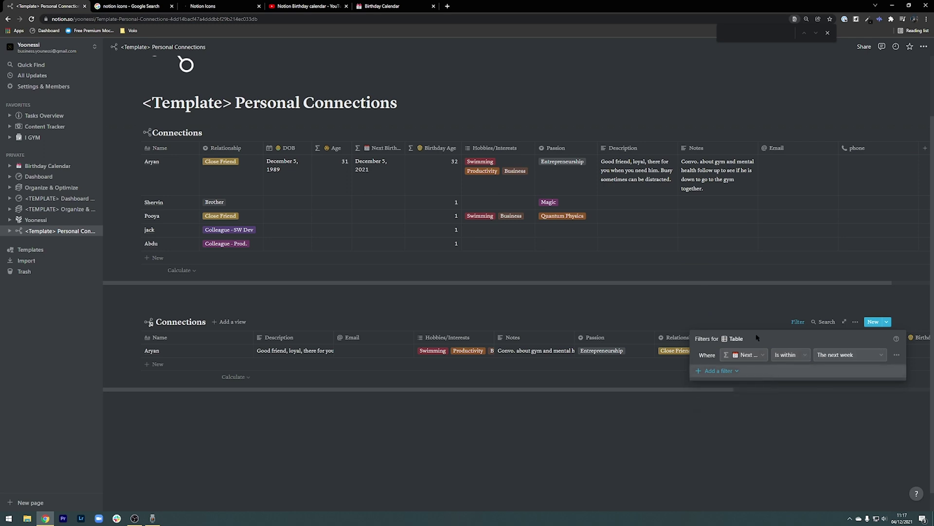
key(Escape)
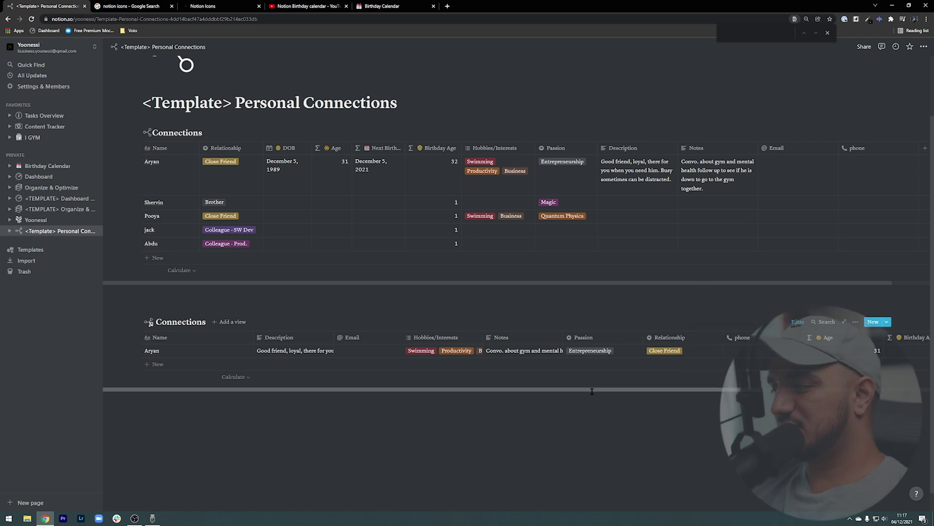
Step: Hide the Email, Relationship, Passion and Description properties in the linked Connections table
scroll(750, 341, right, 5)
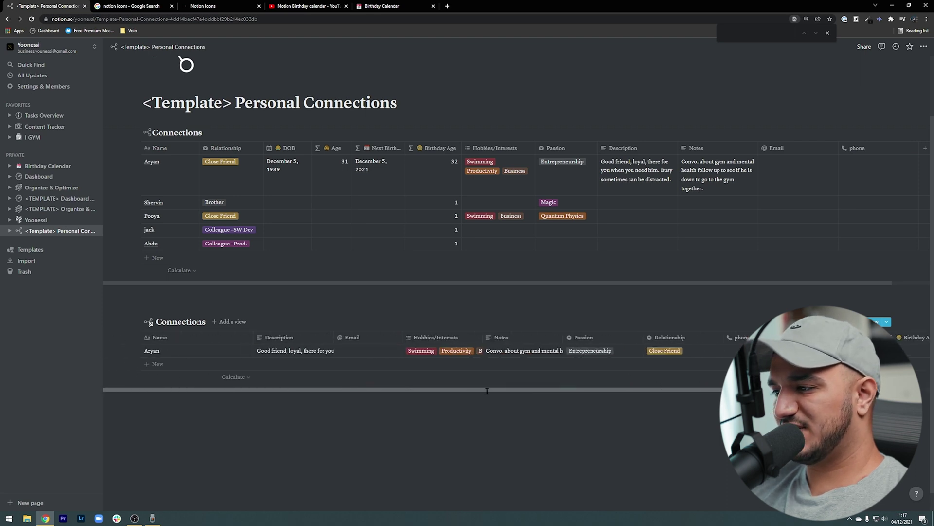
click(859, 321)
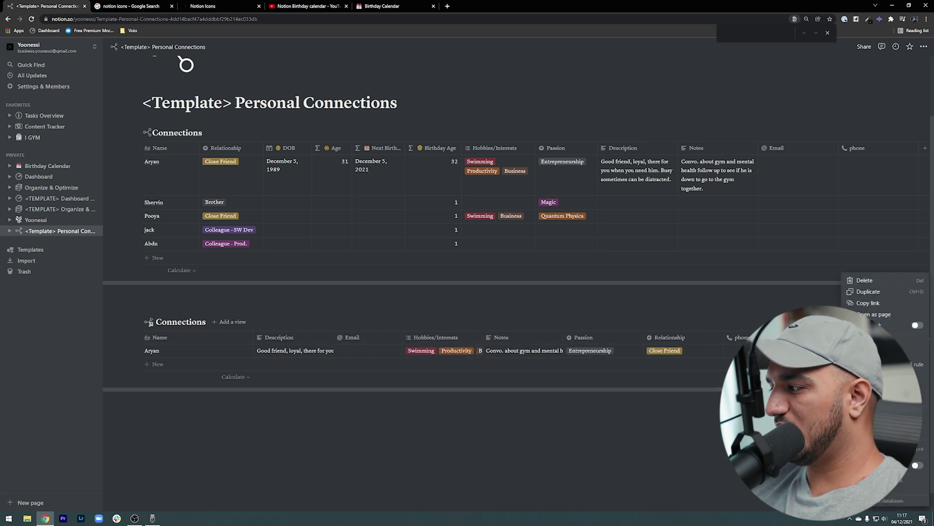
click(768, 321)
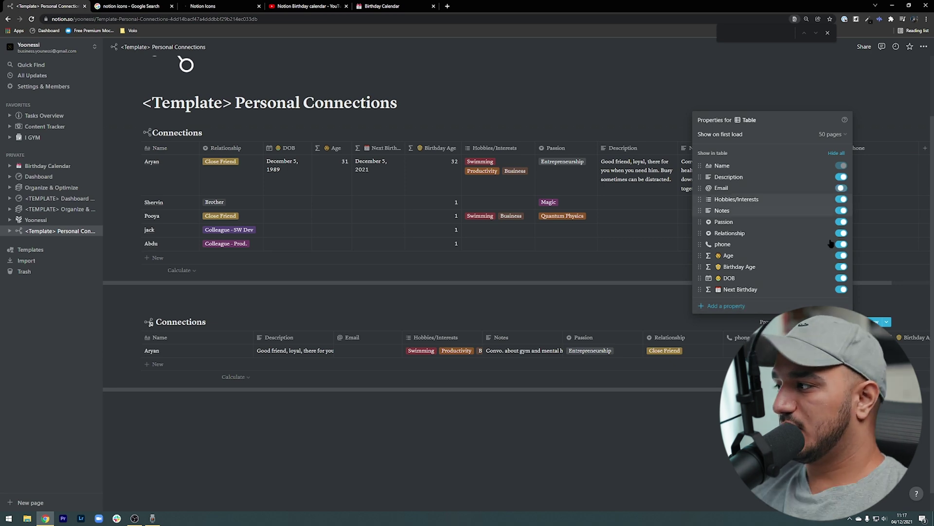
click(843, 189)
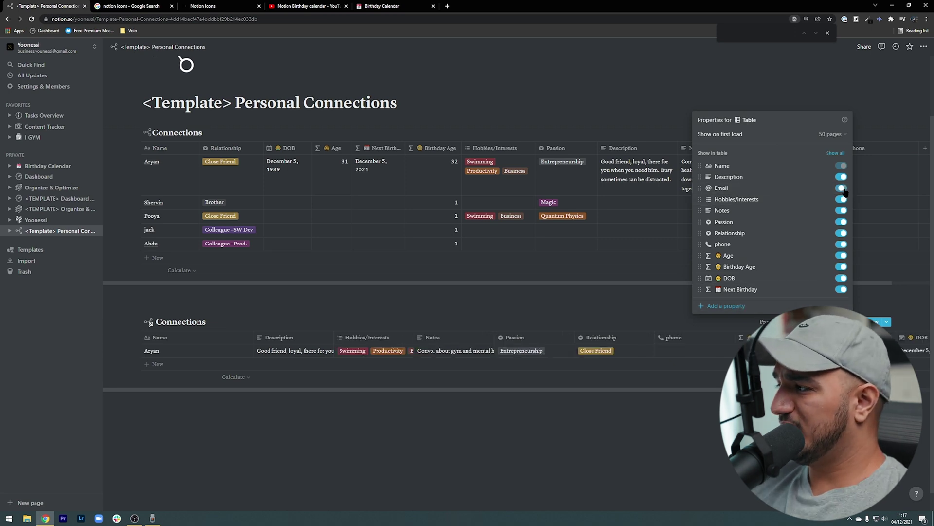
click(841, 234)
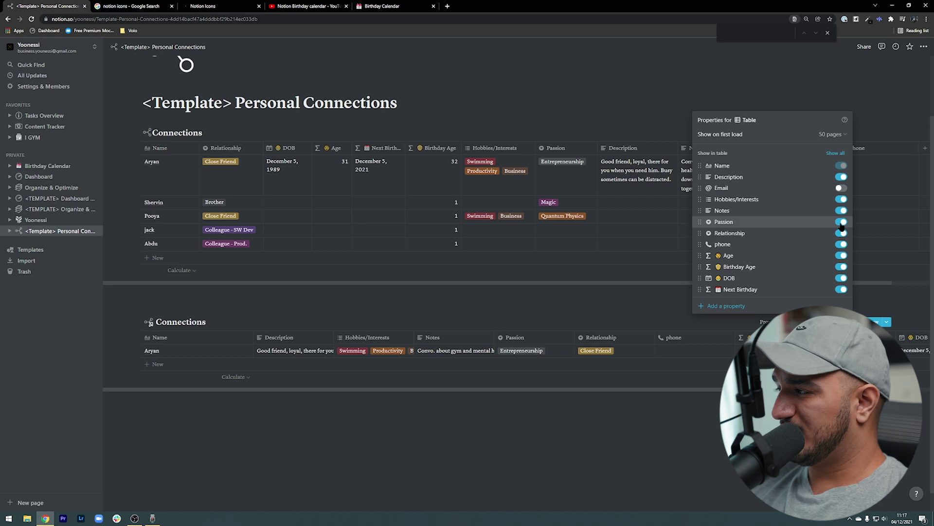
click(842, 222)
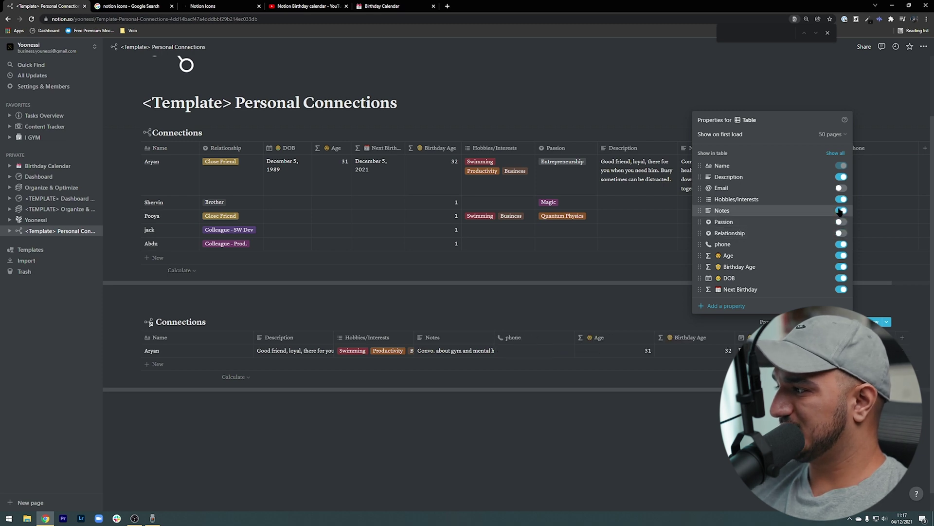
click(841, 177)
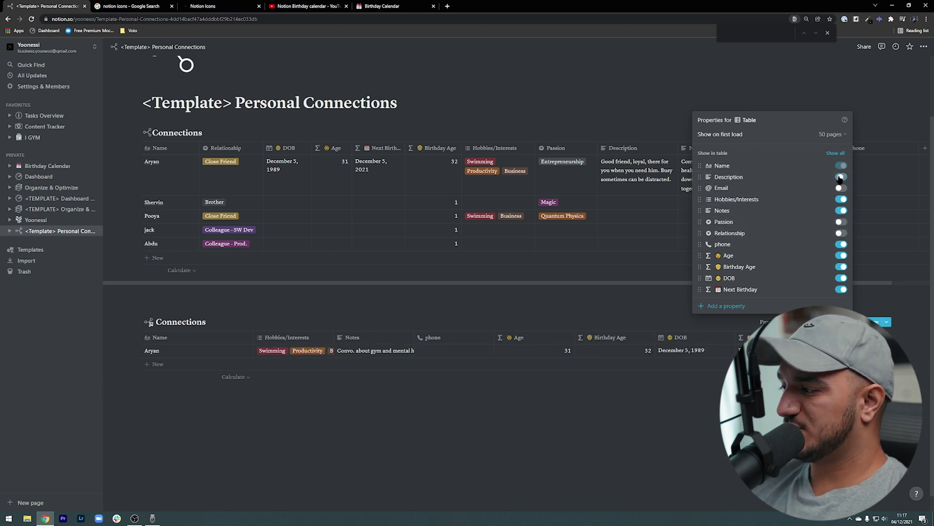
click(526, 410)
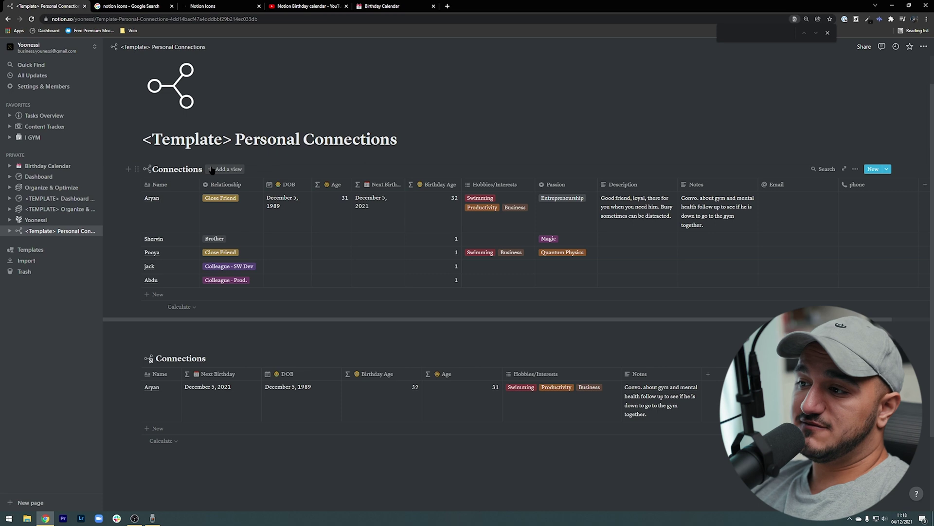
Step: Create a Calendar view for the original Connections database
click(212, 170)
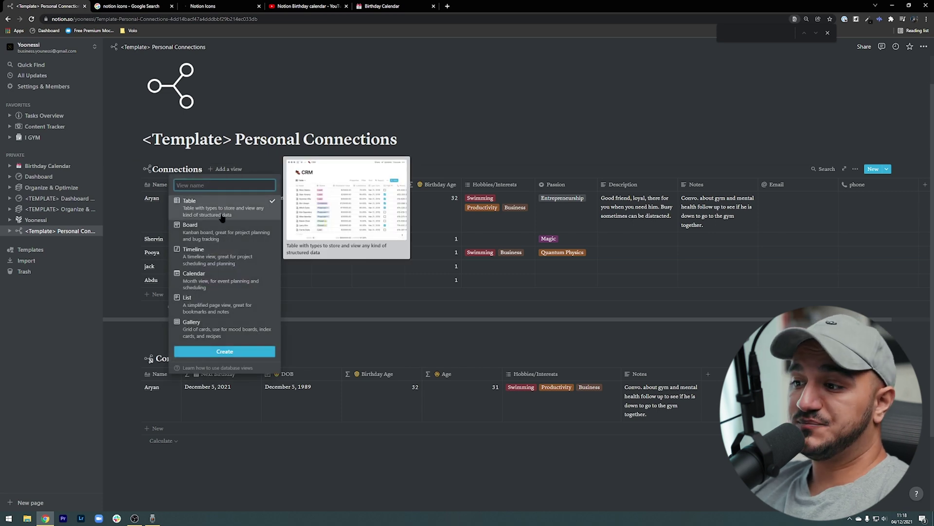
click(211, 282)
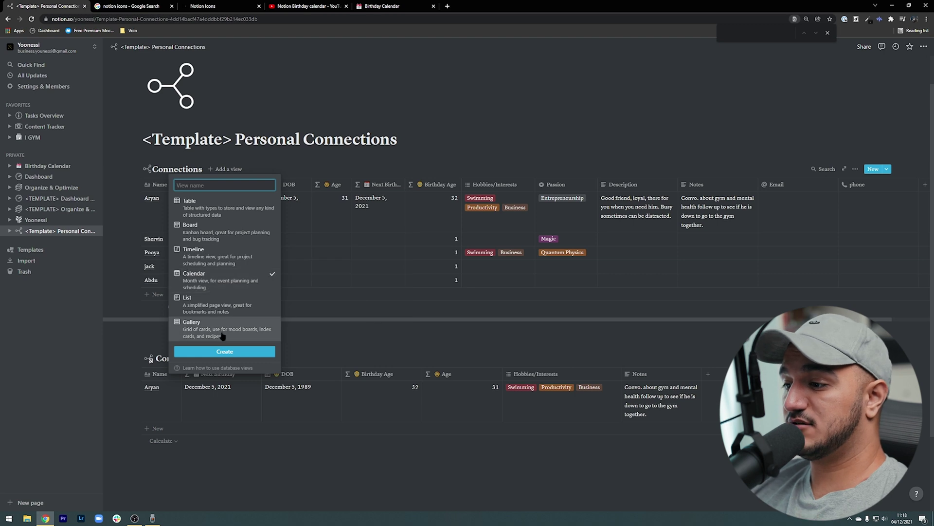
click(225, 351)
scroll(553, 283, down, 1)
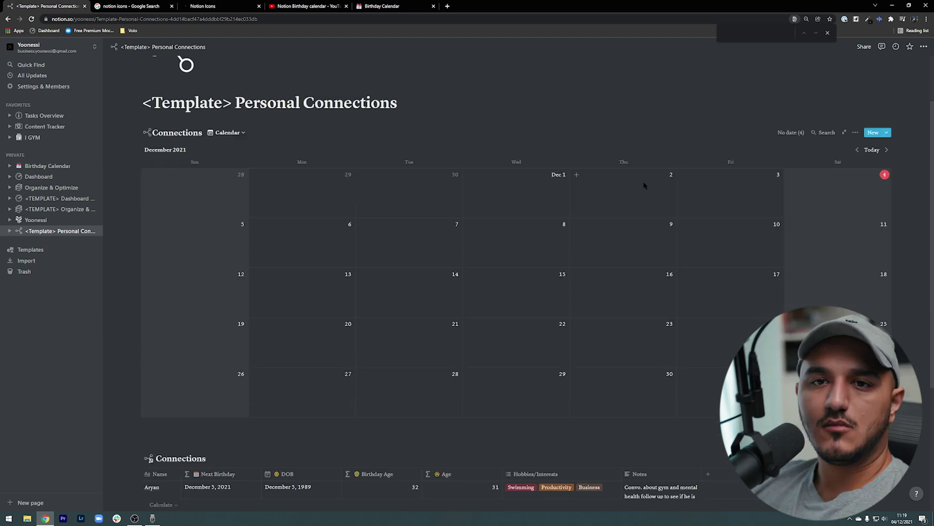
Step: Set the Connections calendar to place contacts by Next Birthday instead of DOB
click(856, 132)
click(872, 247)
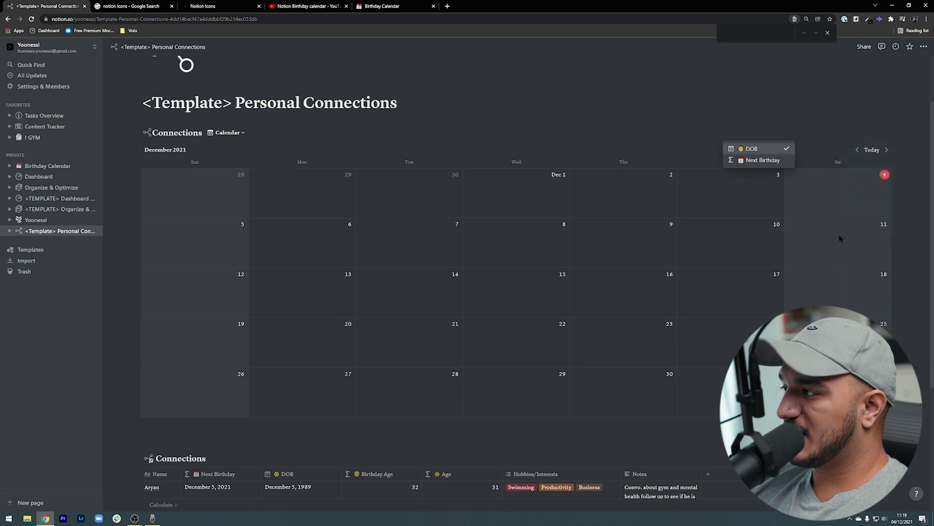
click(752, 161)
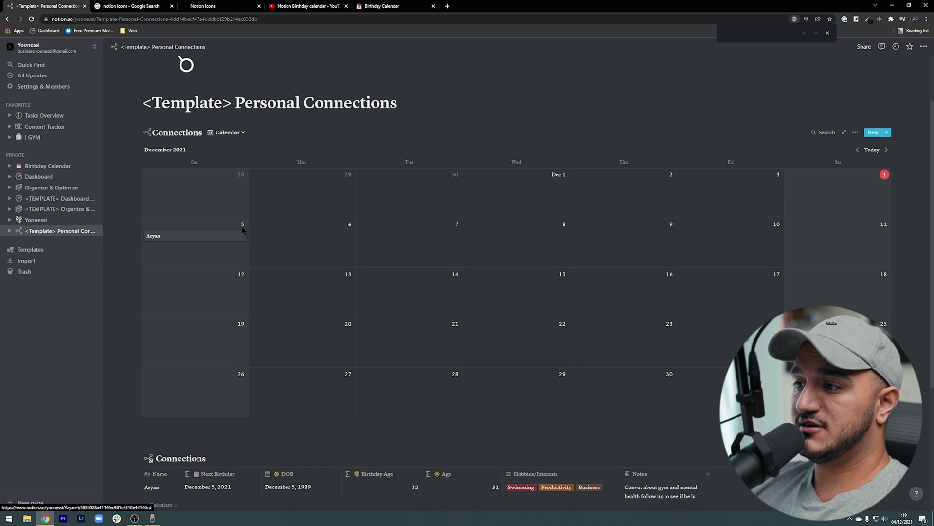
Step: Show the Birthday Age, Relationship and Hobbies/Interests properties on the Connections calendar entries
click(856, 133)
click(861, 205)
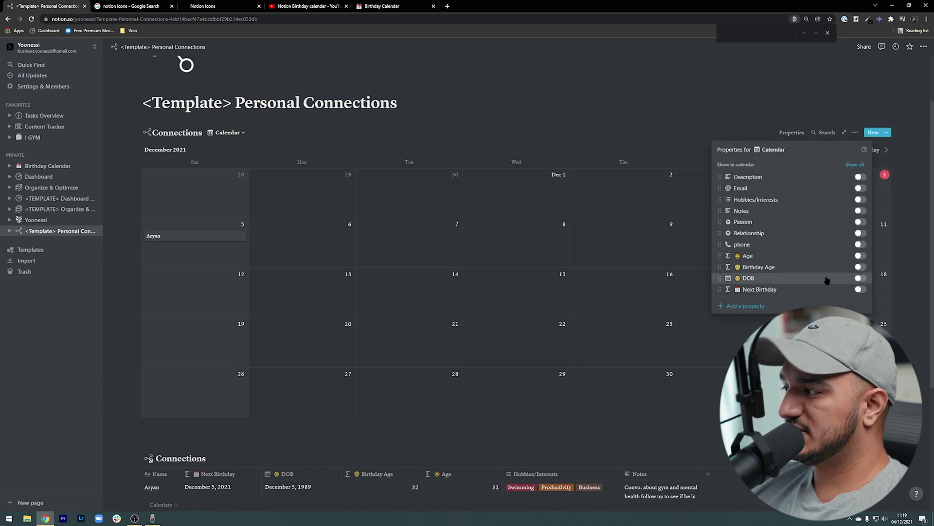
click(859, 268)
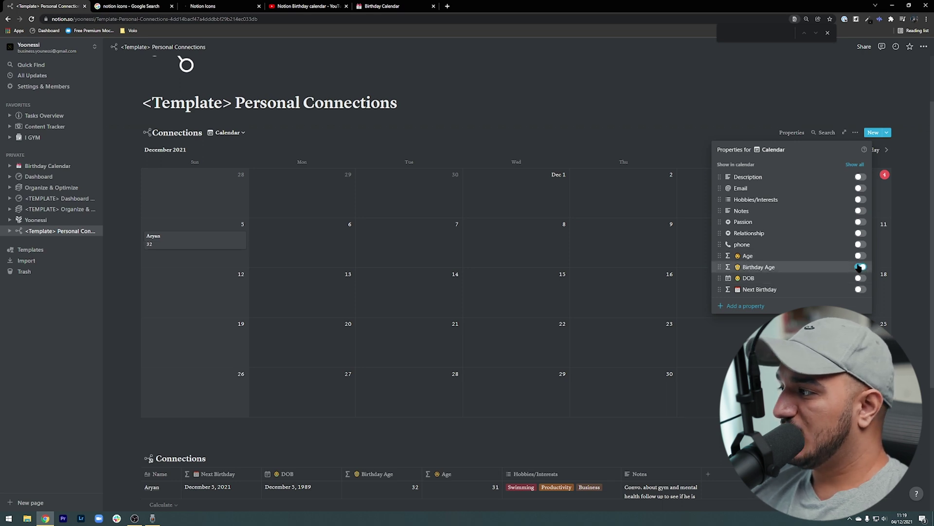
click(860, 234)
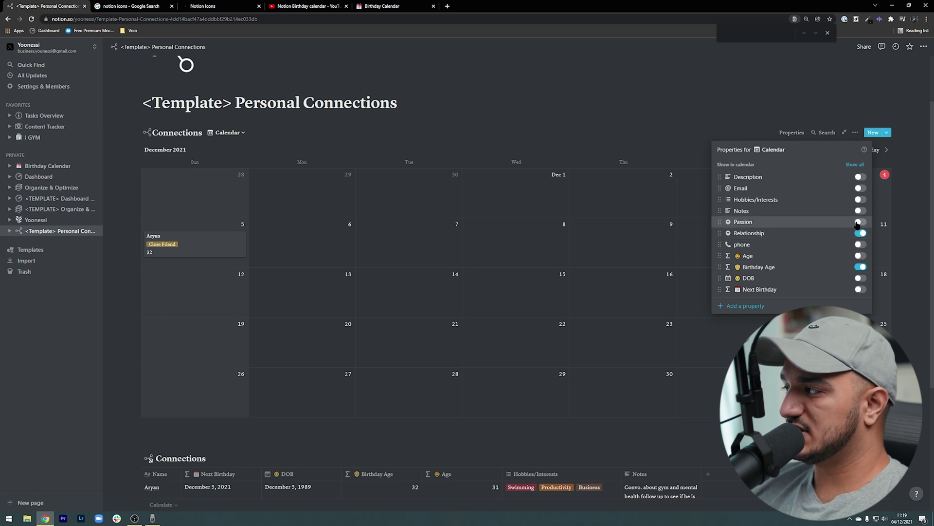
click(860, 199)
click(266, 221)
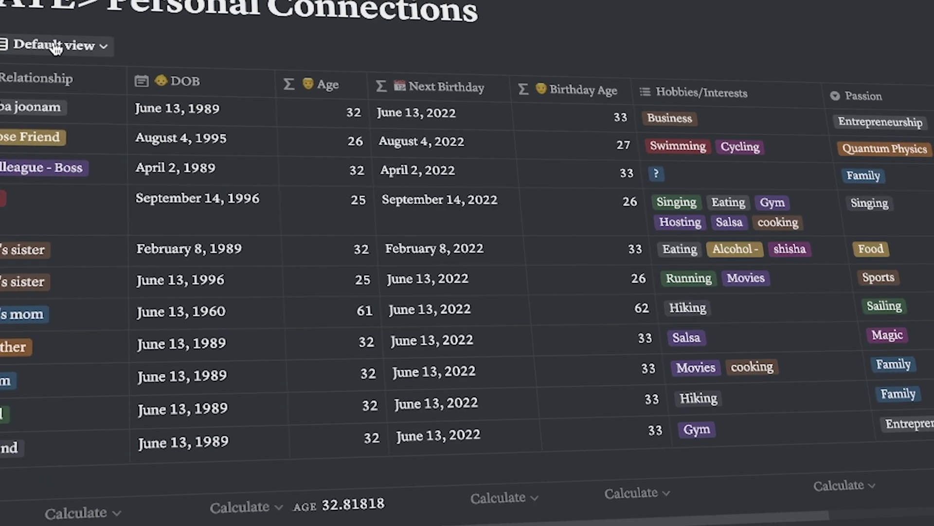
click(36, 41)
key(Escape)
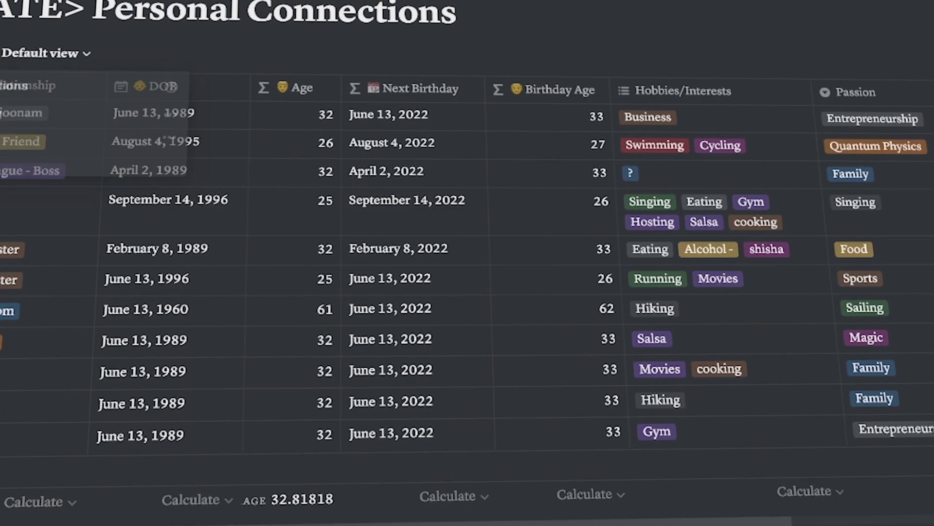
click(745, 146)
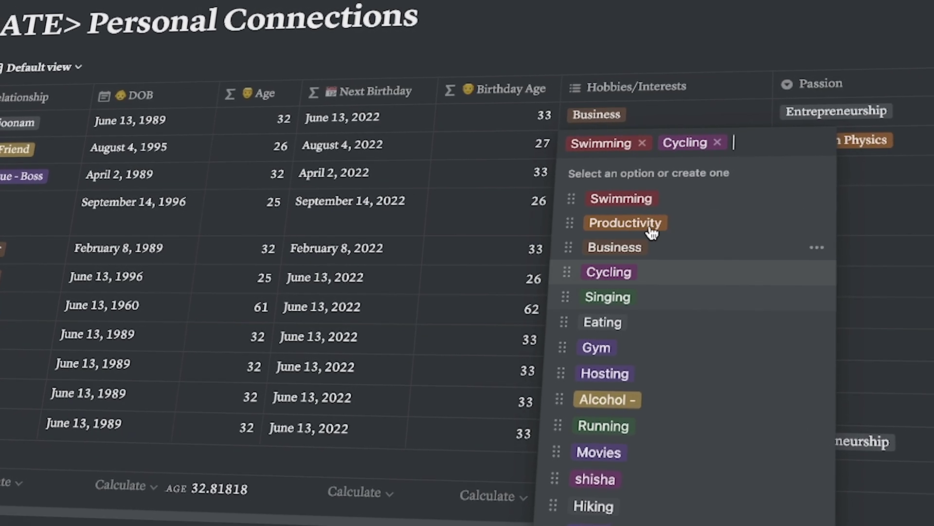
key(Escape)
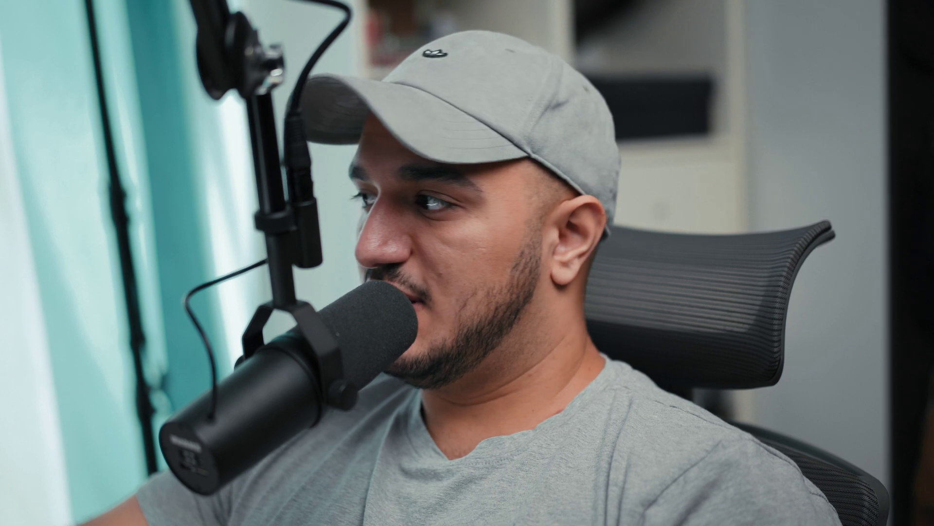